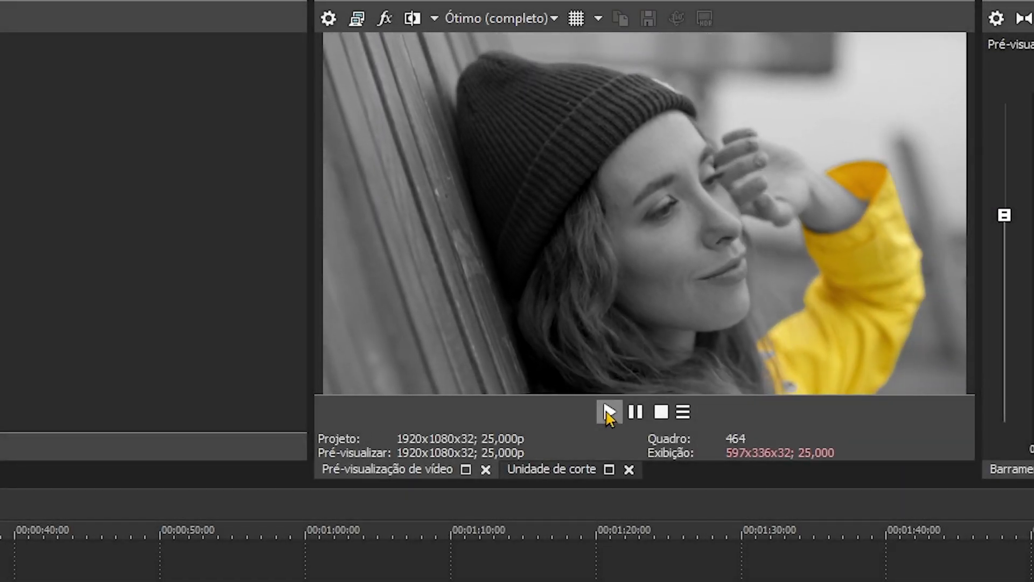
- Play the finished colour-isolation example in the video preview
left_click(608, 414)
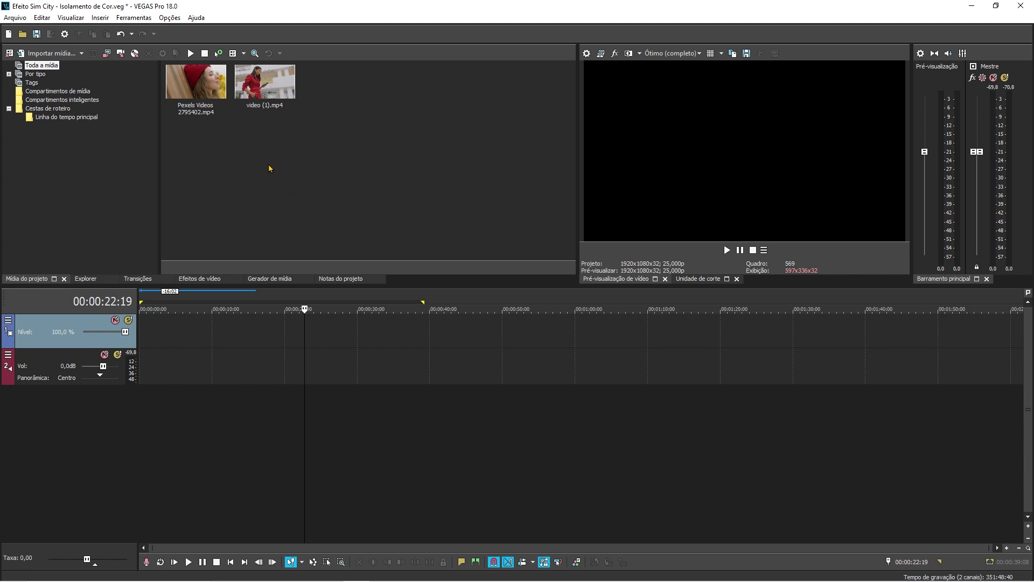
- Place video (1).mp4 at the start of the video track and add the Corretor de cor VEGAS (Secundário) effect to it
left_click_drag(253, 83, 148, 350)
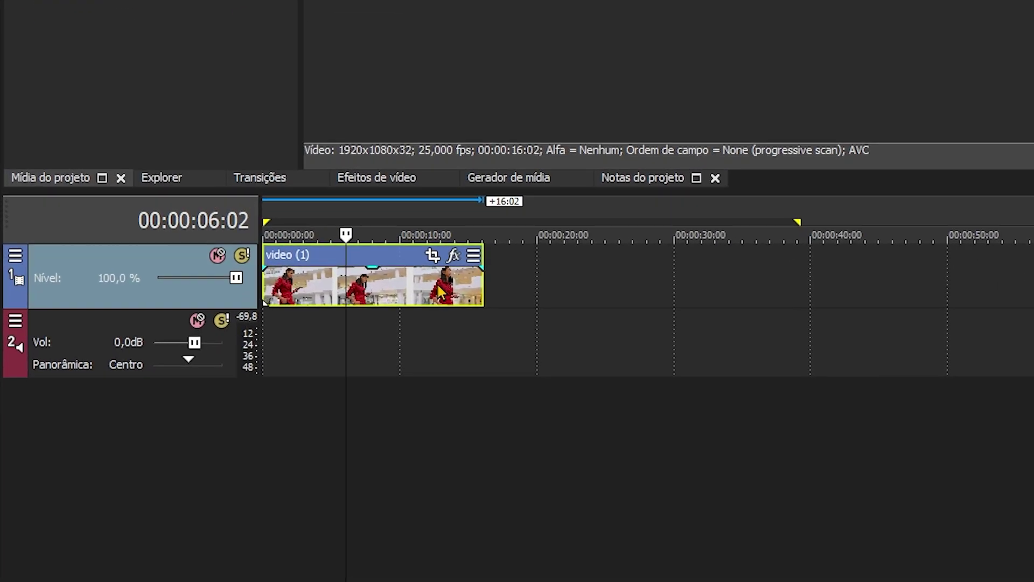
left_click(231, 330)
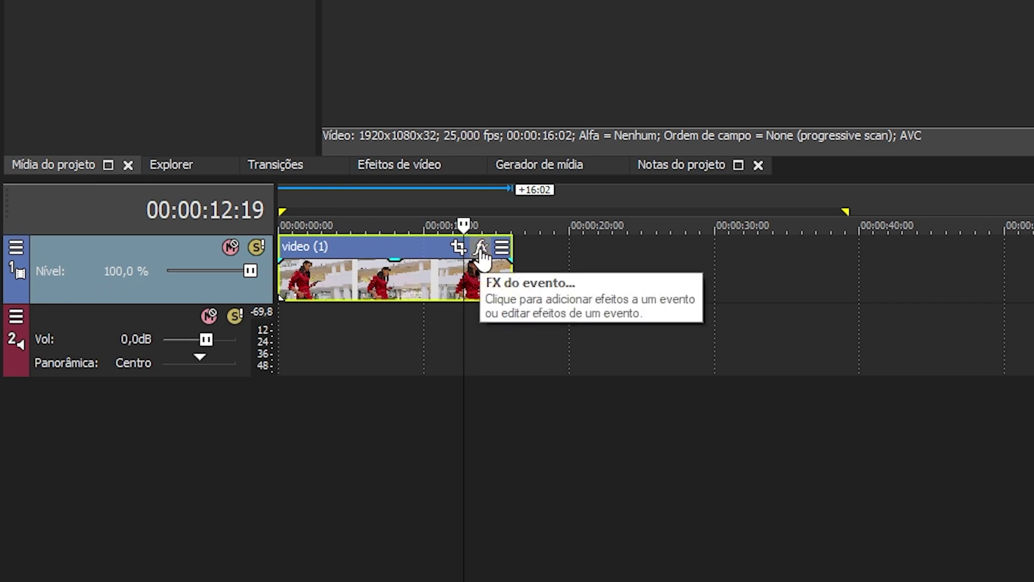
left_click(480, 250)
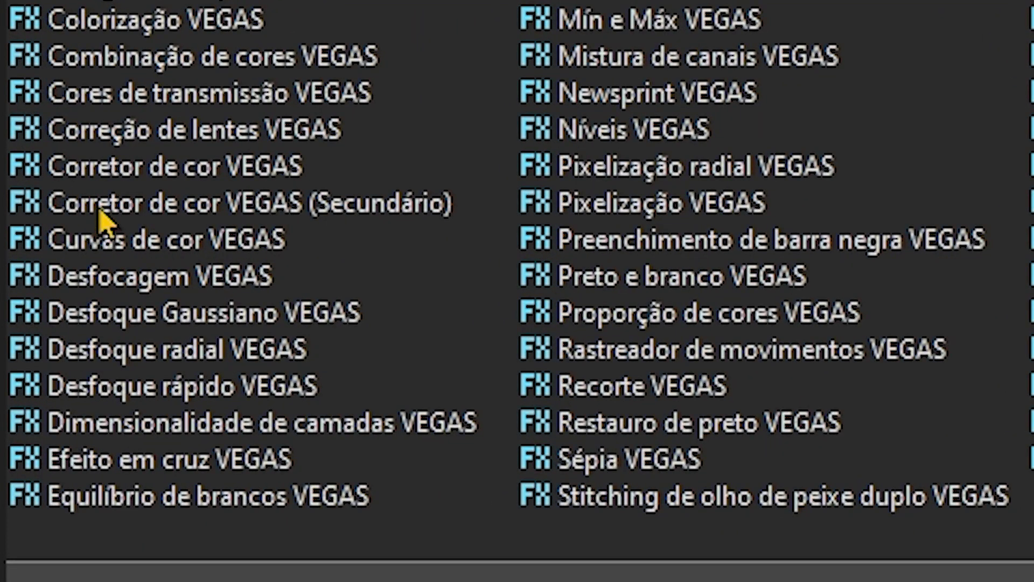
left_click(105, 208)
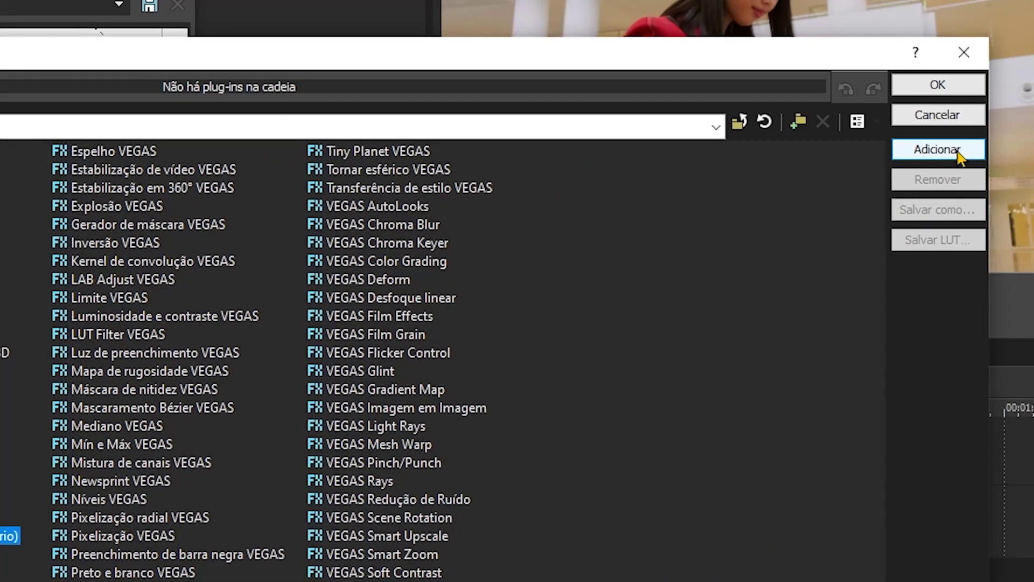
left_click(958, 155)
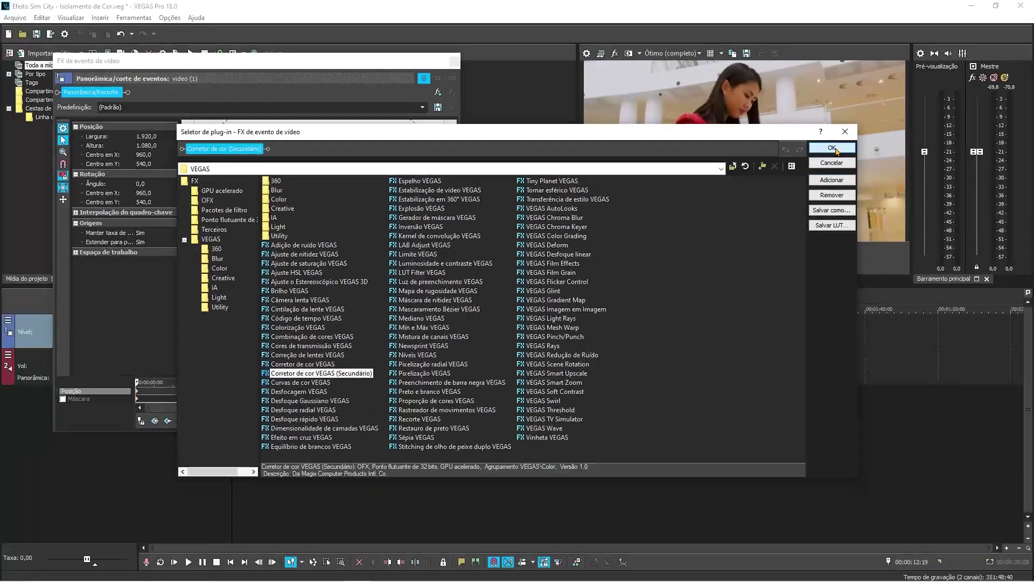
key("Return")
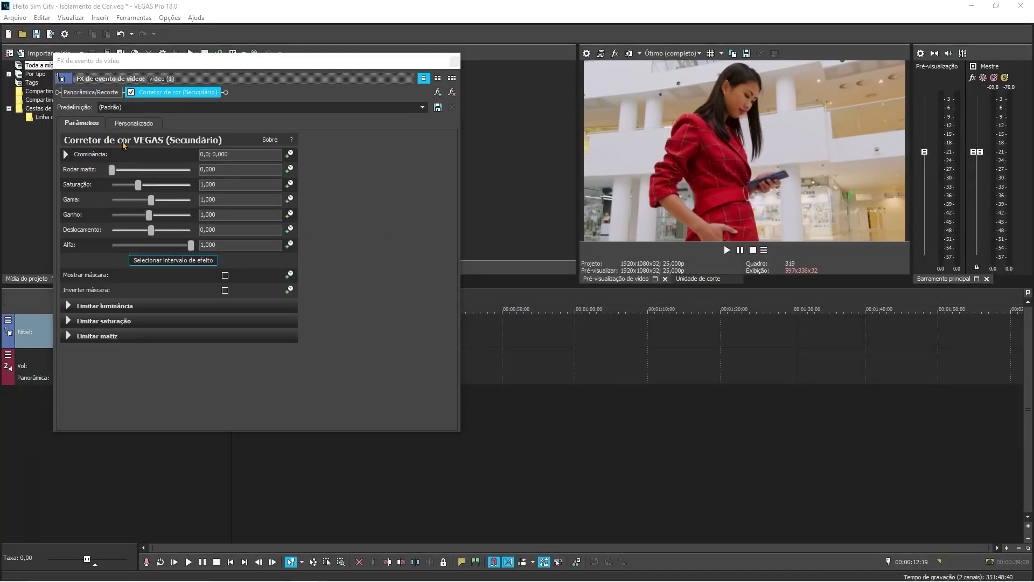
- Compare the Parâmetros and Personalizado views of the secondary colour corrector, ending on Parâmetros
left_click(86, 125)
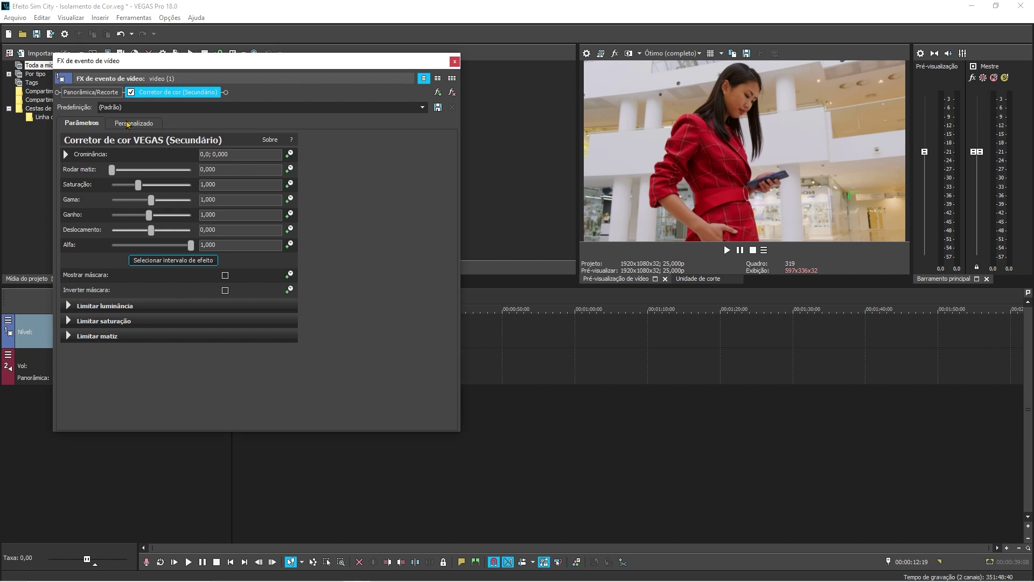
left_click(128, 124)
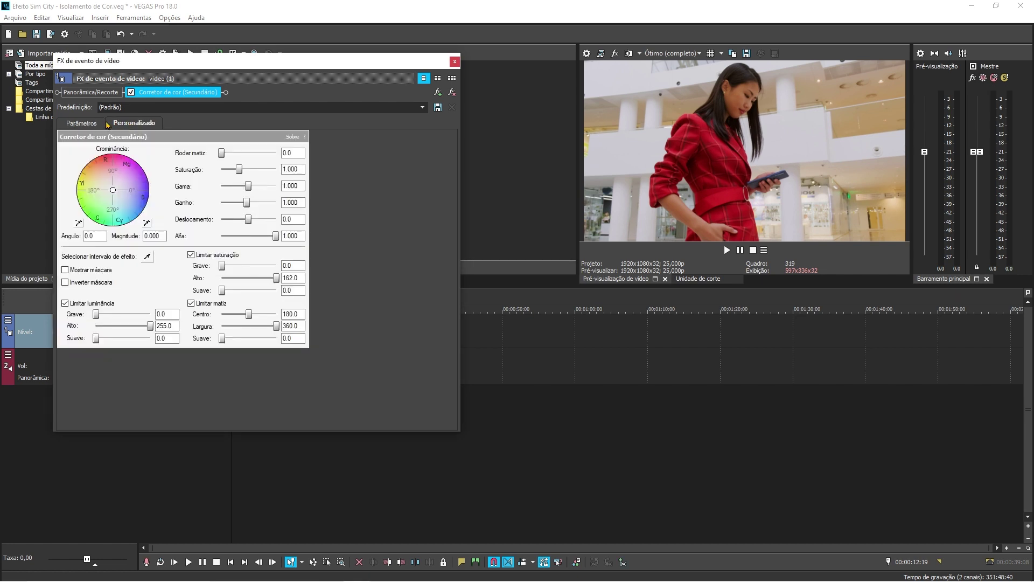
left_click(86, 124)
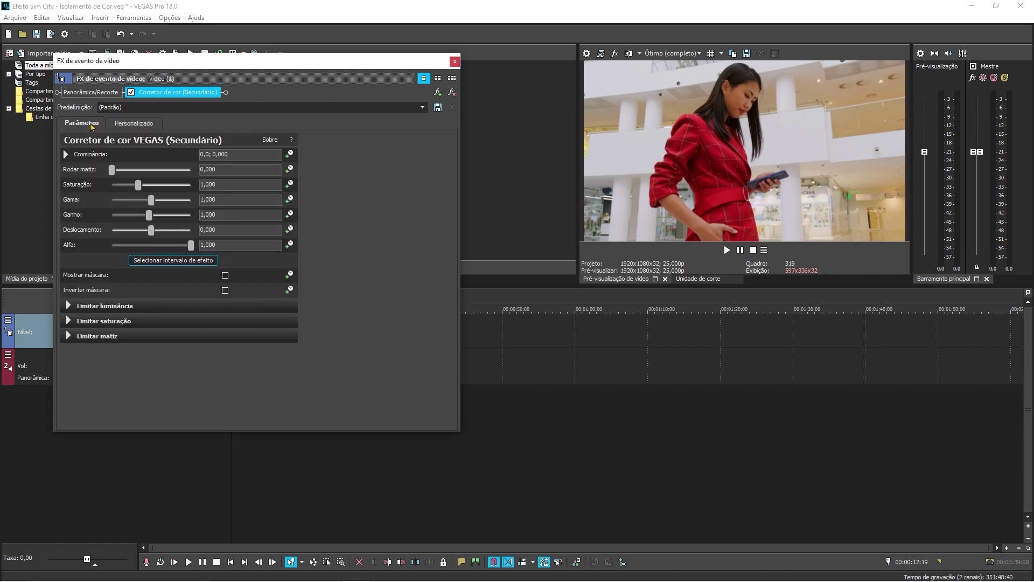
left_click(134, 123)
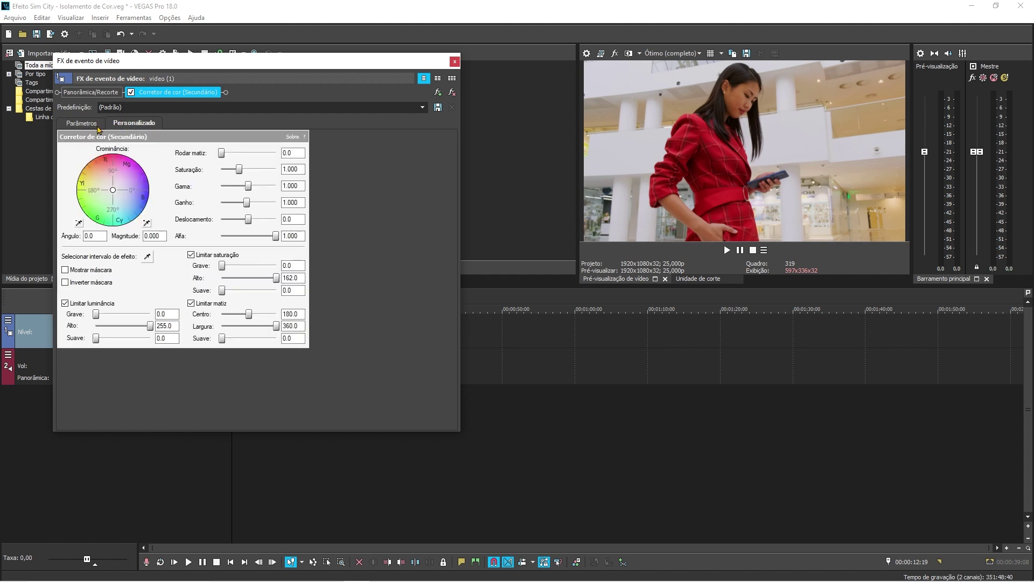
left_click(93, 127)
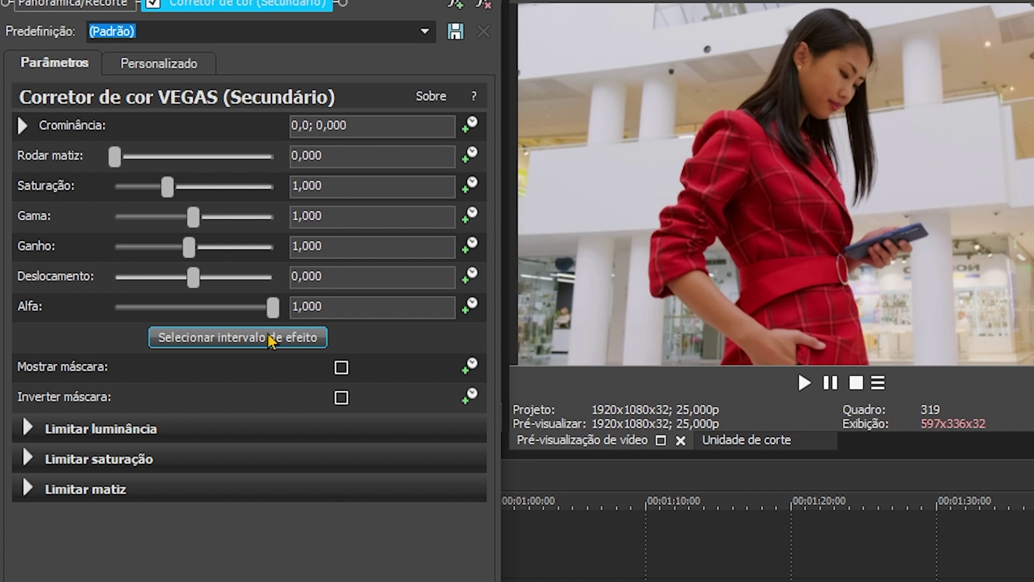
- Sample the woman's red outfit as the effect range and enable Mostrar máscara
left_click(269, 339)
left_click(800, 272)
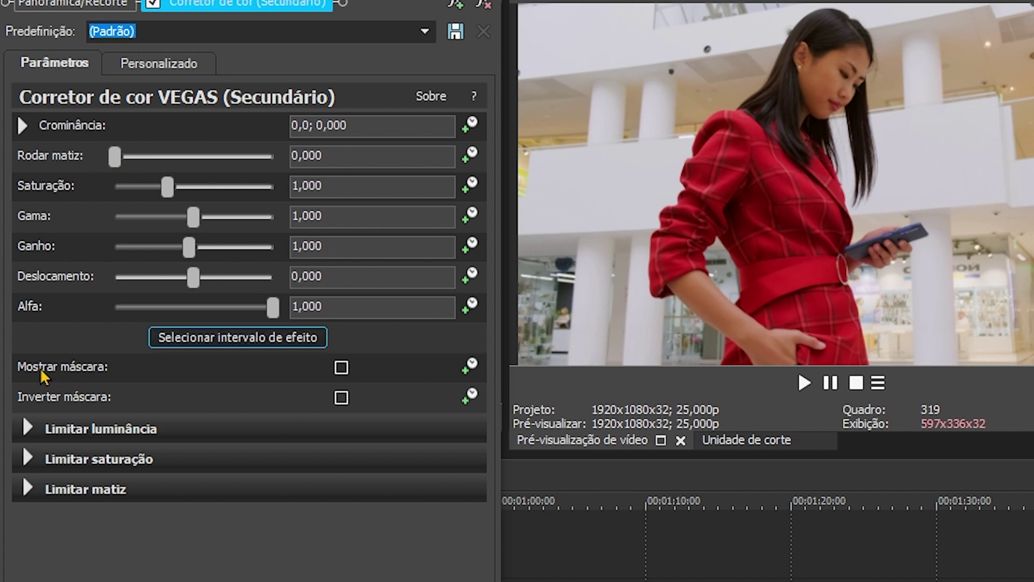
left_click(341, 368)
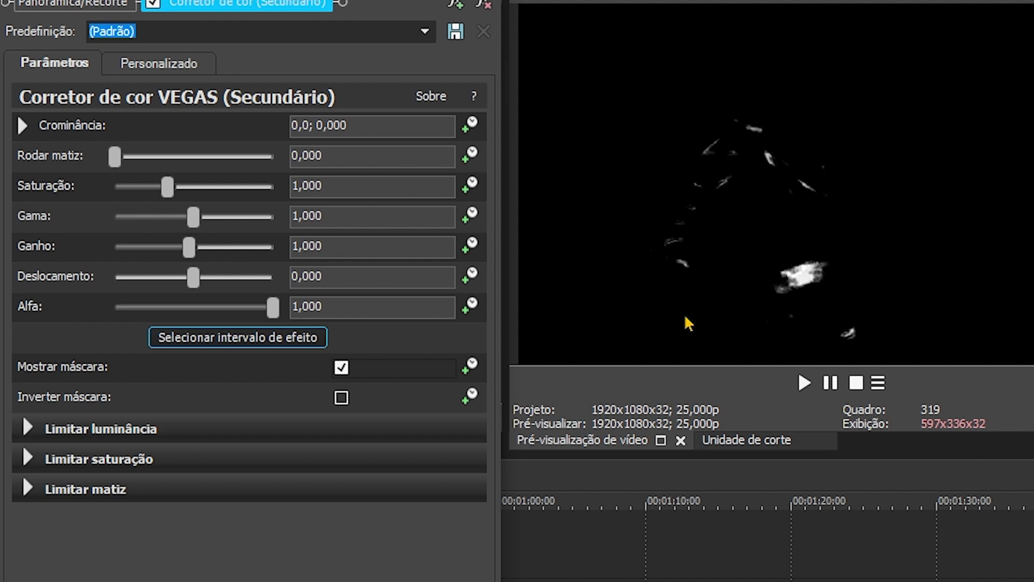
- Set the luminance limits to Grave 0,000, Alto 255,000 and Suave 0,000
left_click(29, 431)
left_click_drag(168, 490, 103, 494)
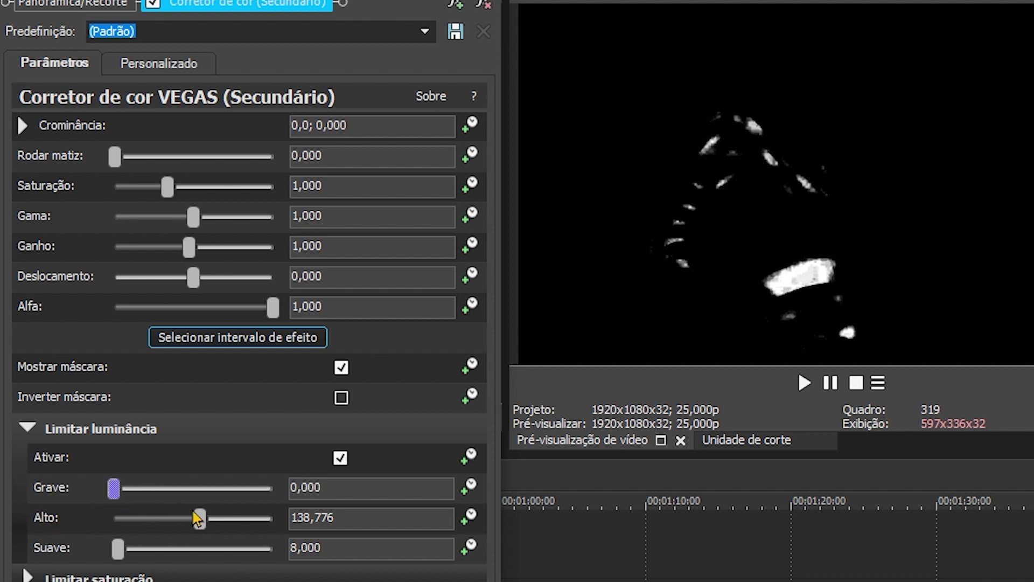
left_click_drag(200, 520, 282, 533)
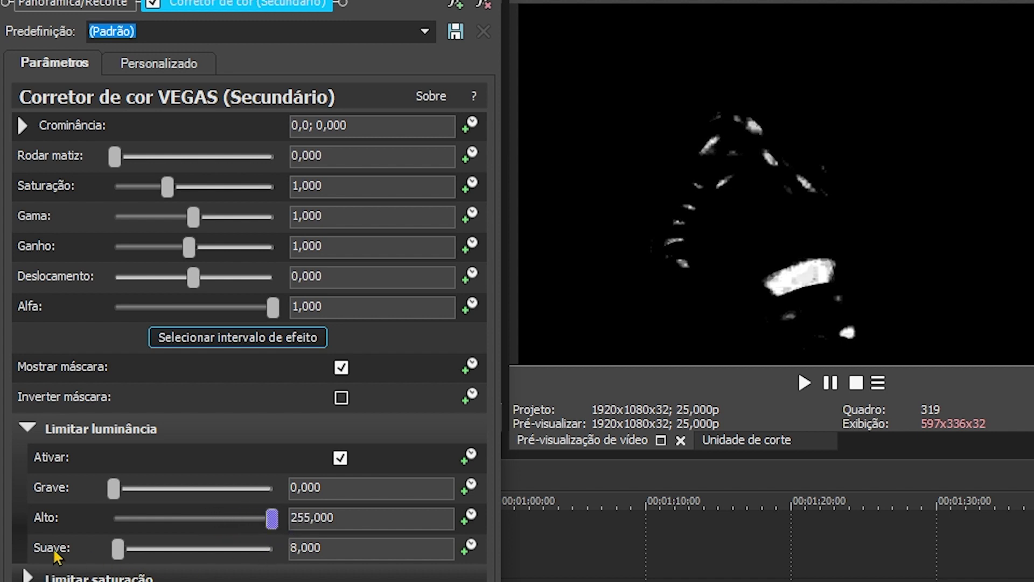
mouse_move(118, 548)
left_mouse_down()
mouse_move(196, 549)
mouse_move(113, 549)
left_mouse_up()
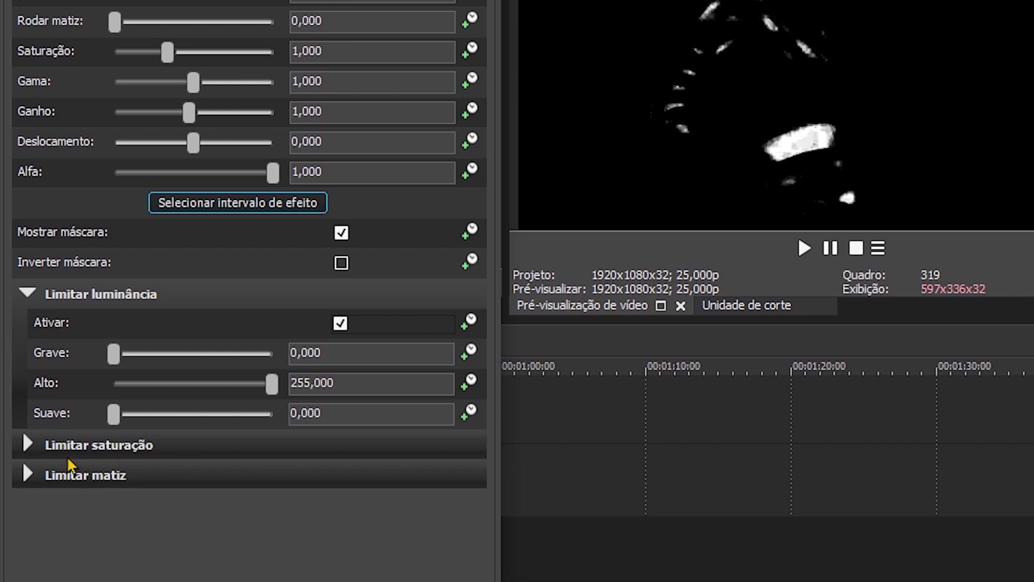
- Set the saturation limits to Grave 35,265, Alto 162,000 and Suave 8,816
left_click(33, 446)
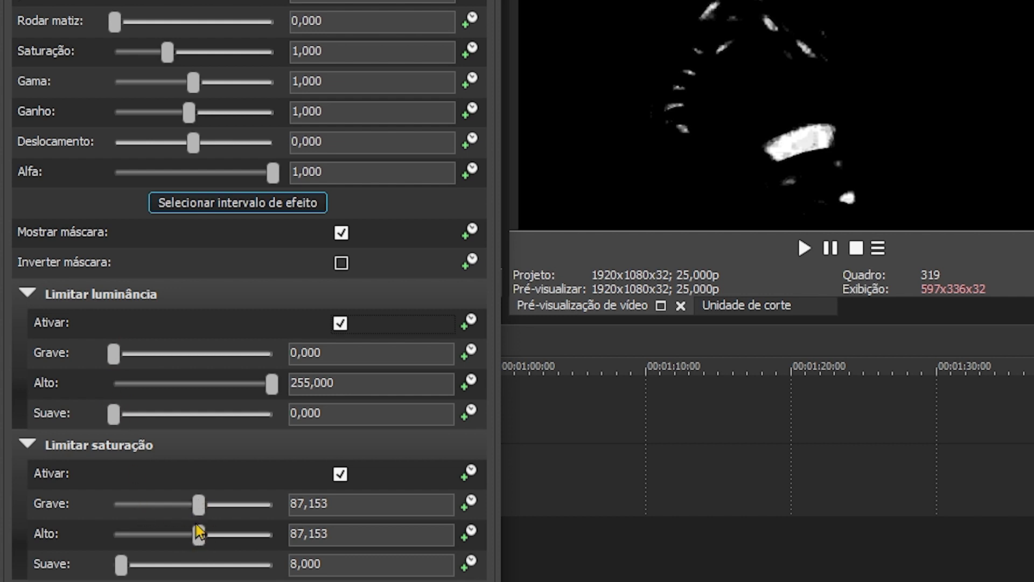
left_click_drag(199, 510, 142, 509)
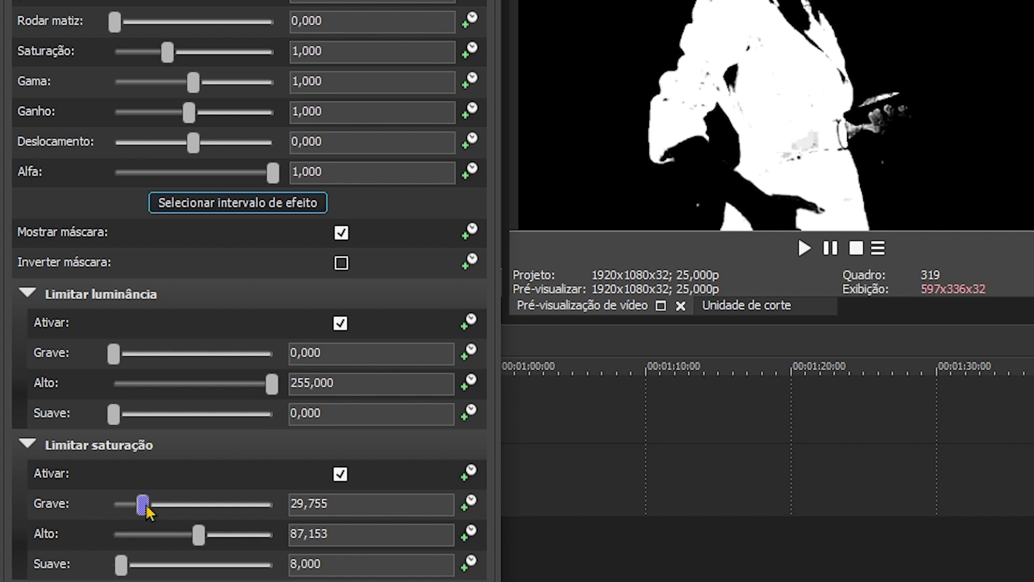
left_click_drag(143, 504, 152, 503)
left_click_drag(199, 534, 272, 533)
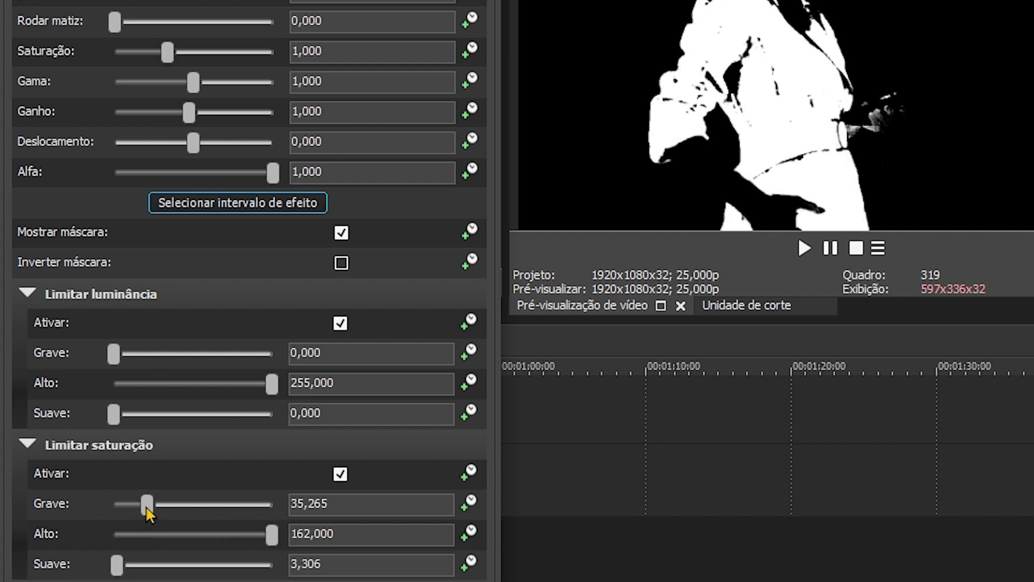
mouse_move(117, 565)
left_mouse_down()
mouse_move(149, 571)
mouse_move(121, 564)
left_mouse_up()
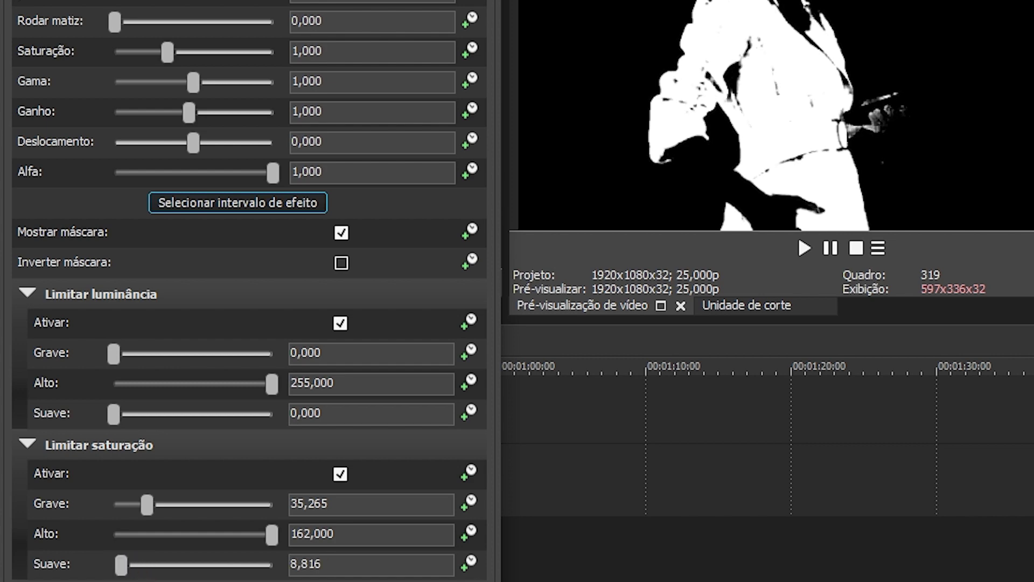
- Set the Largura of the hue limit to 14,694
scroll(86, 575, "down", 1)
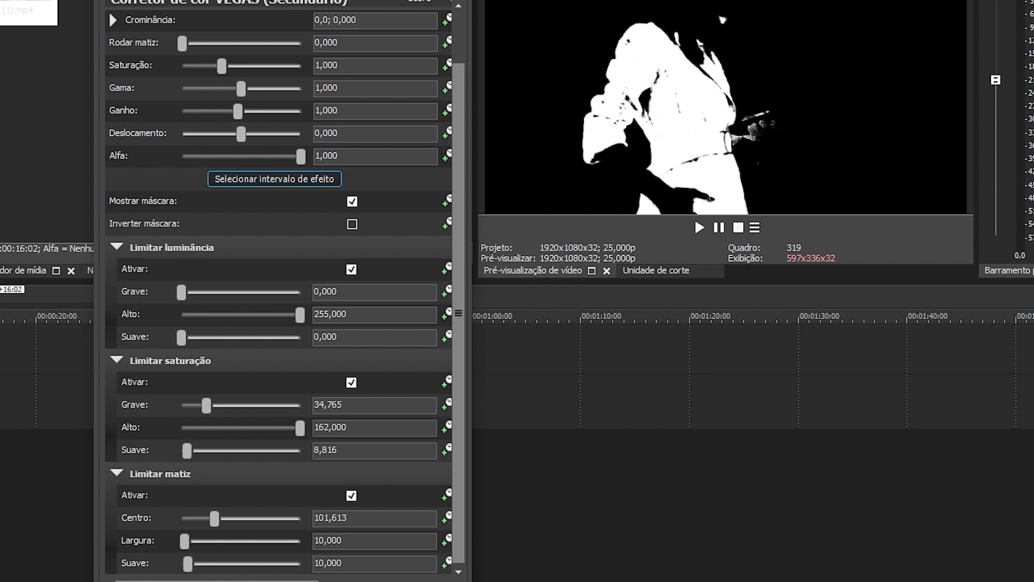
left_click_drag(194, 547, 214, 518)
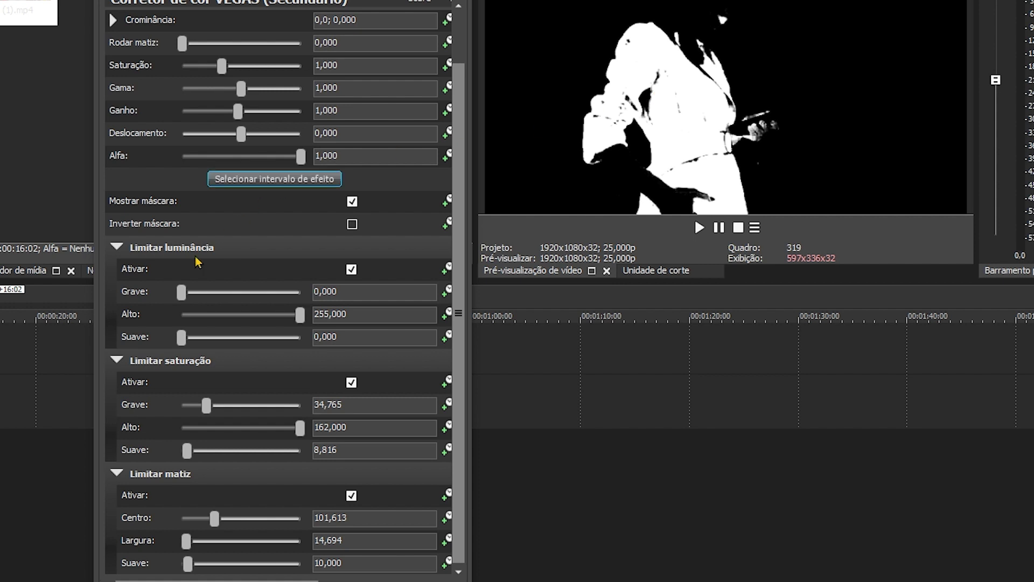
- Disable the luminance limit and set the saturation limit's Grave to 20,939 and Suave to 0,000
scroll(386, 140, "up", 1)
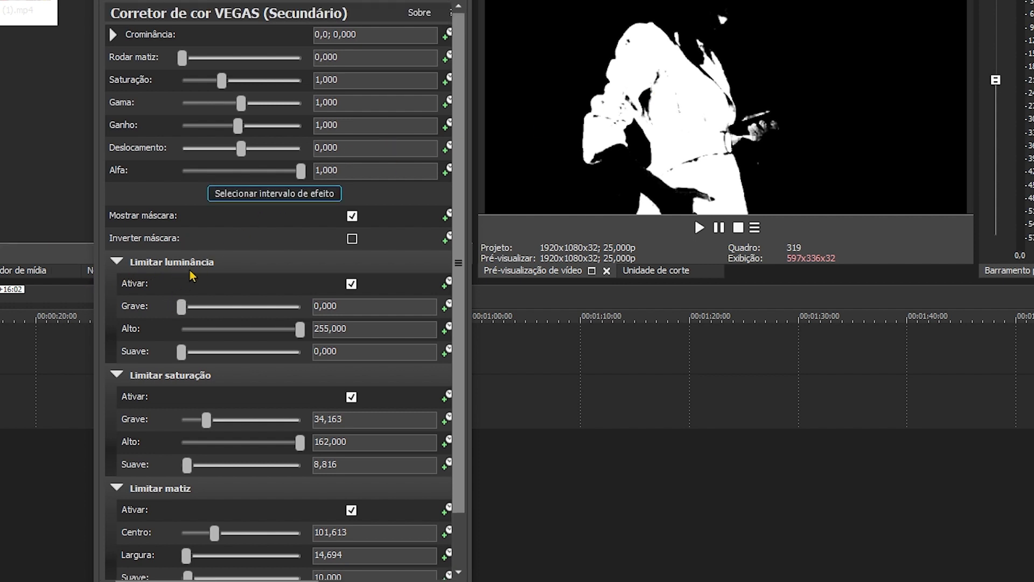
left_click(351, 284)
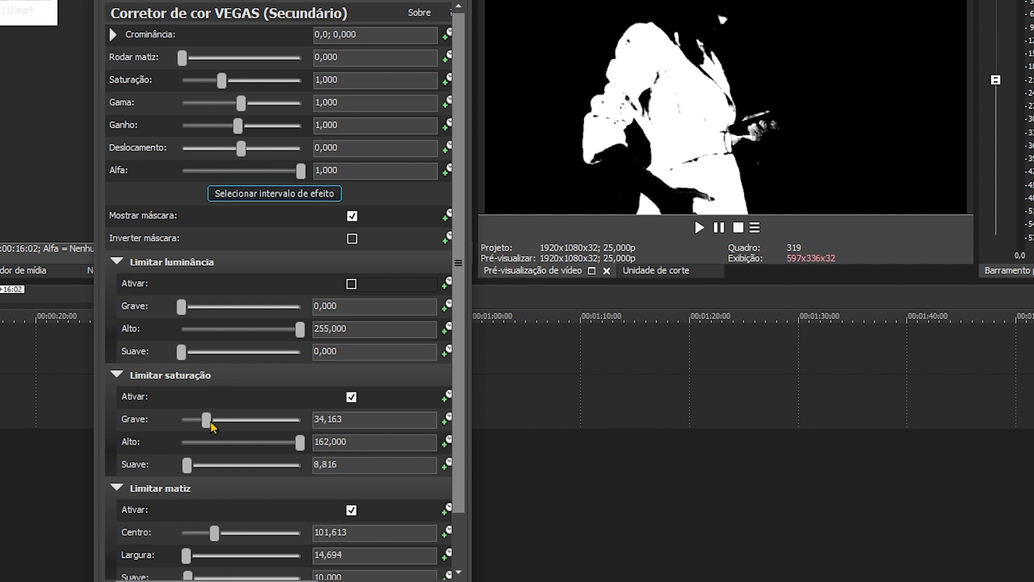
left_click_drag(211, 423, 197, 421)
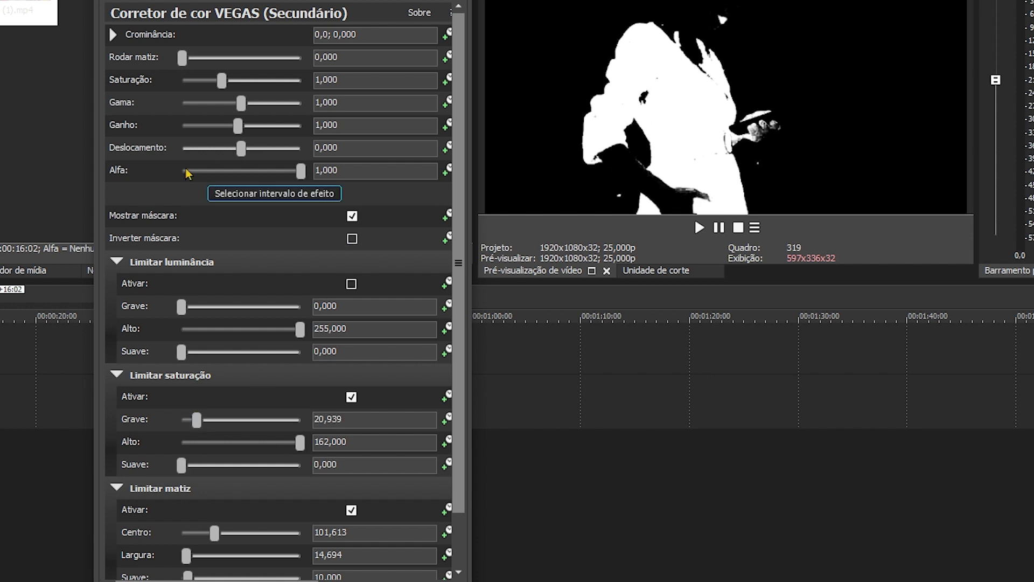
- Turn off the mask display, then desaturate everything outside the red outfit with Saturação 0,000 and Inverter máscara
left_click(352, 216)
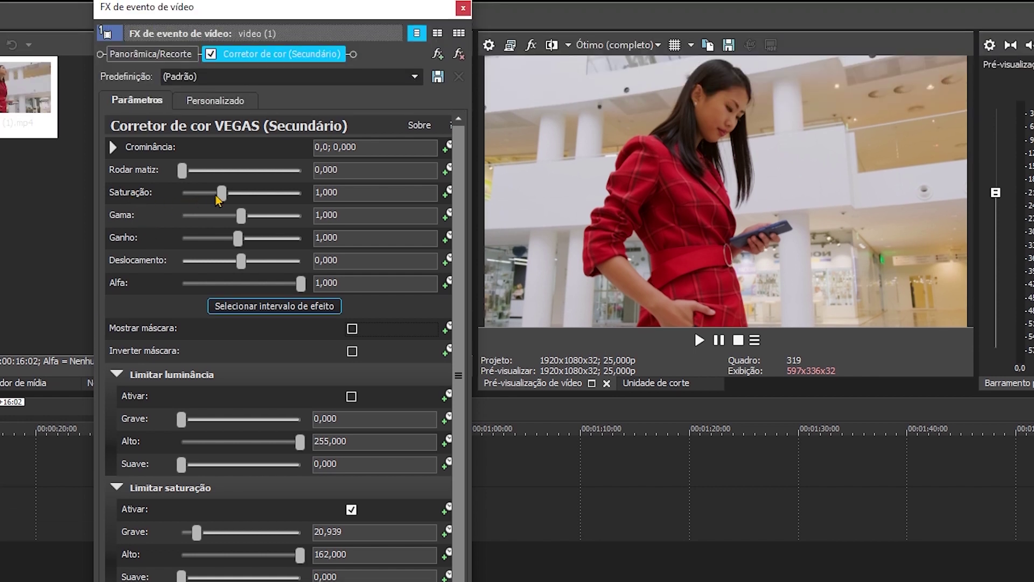
left_click_drag(225, 197, 180, 195)
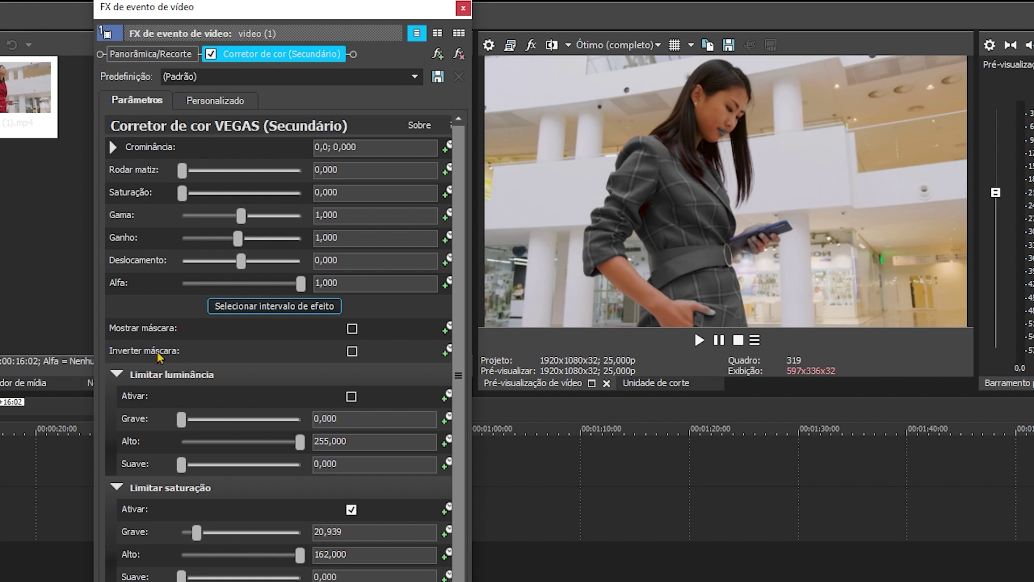
left_click(352, 351)
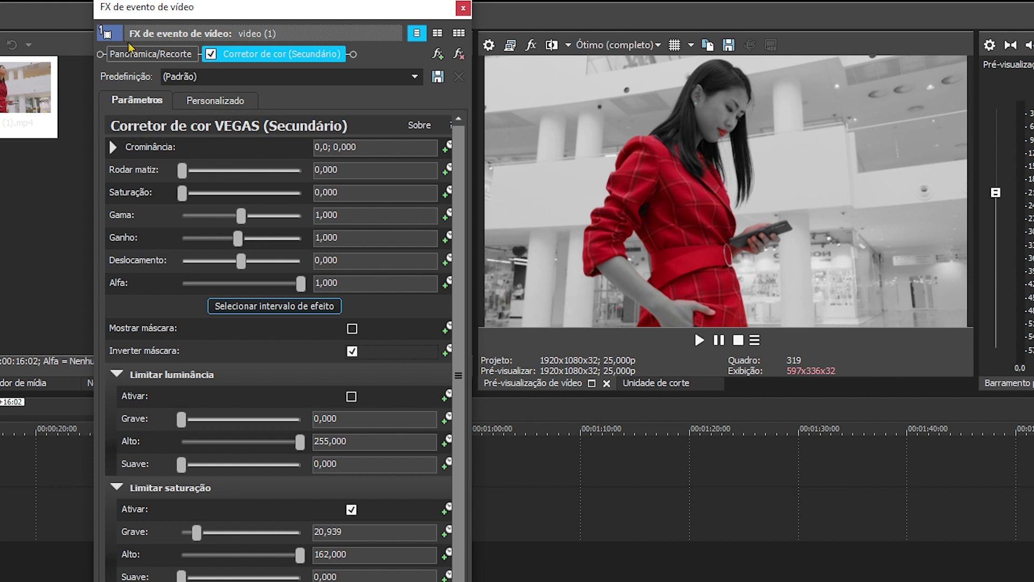
- Close the event effects window and play back the colour-isolated clip
left_click(463, 8)
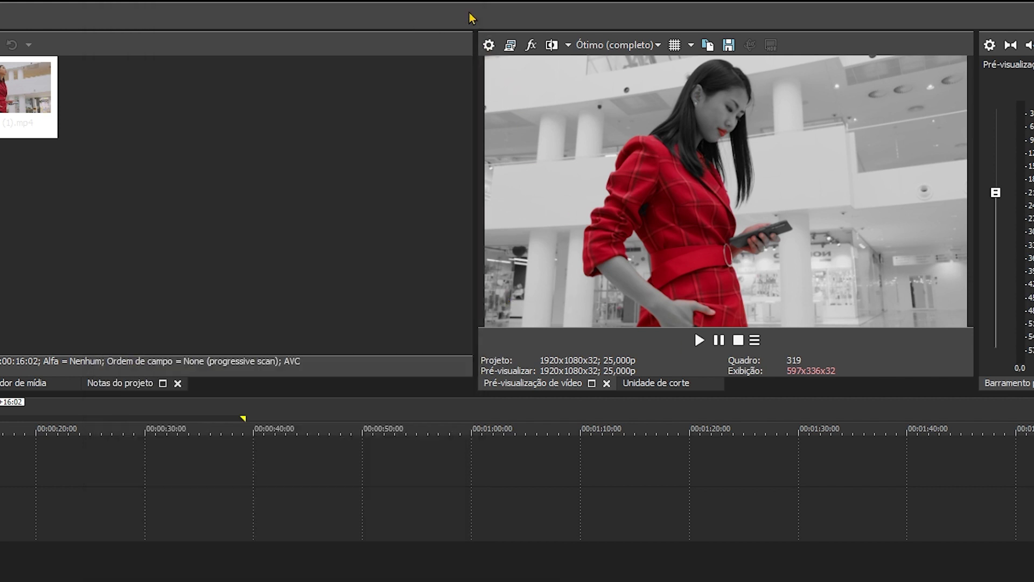
left_click(699, 340)
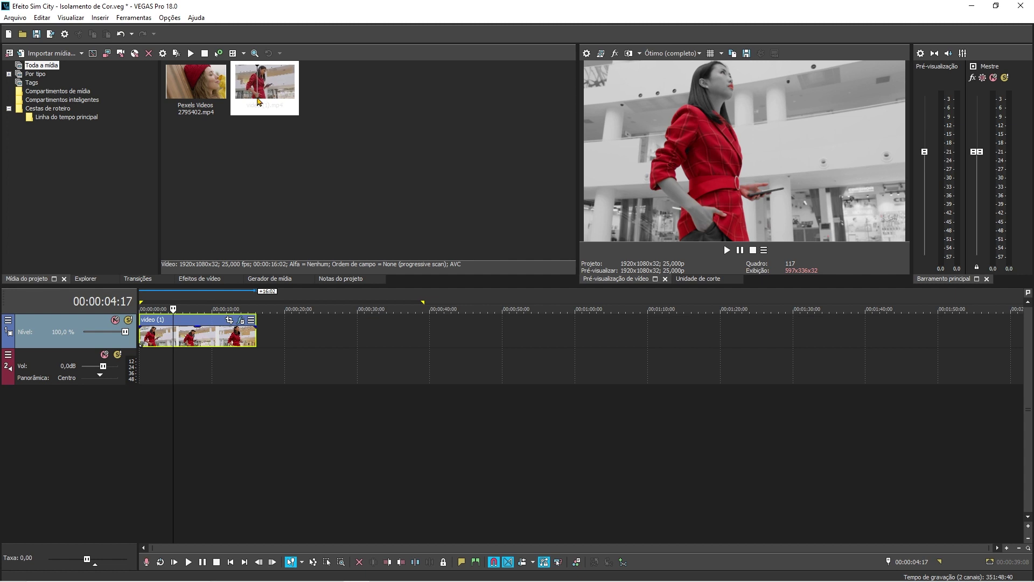
- Replace the video (1) clip on the timeline with Pexels Videos 2795402.mp4, starting at 00:00:00:00
left_click_drag(196, 86, 325, 338)
left_click(240, 331)
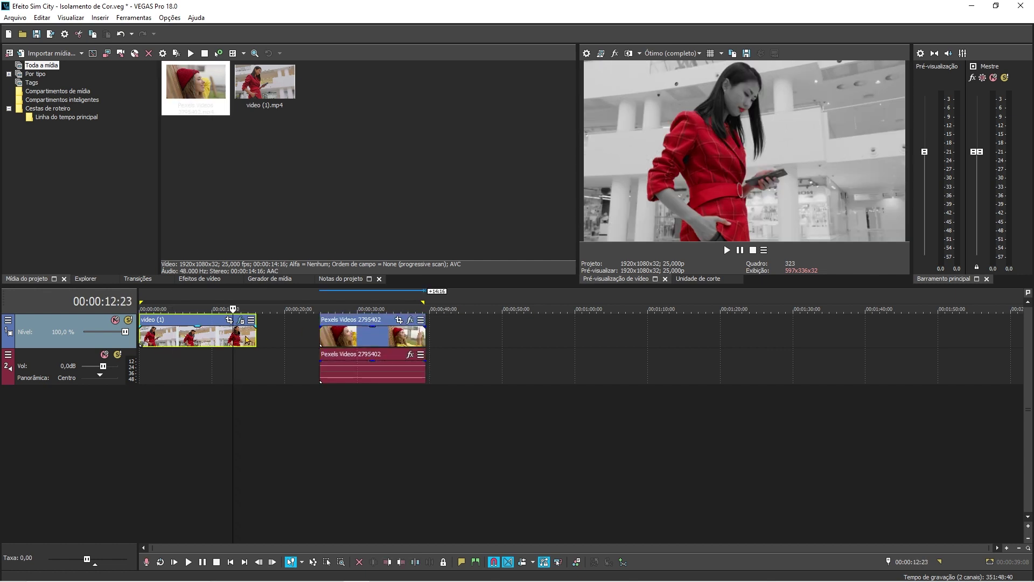
key("Delete")
left_click_drag(364, 368, 184, 368)
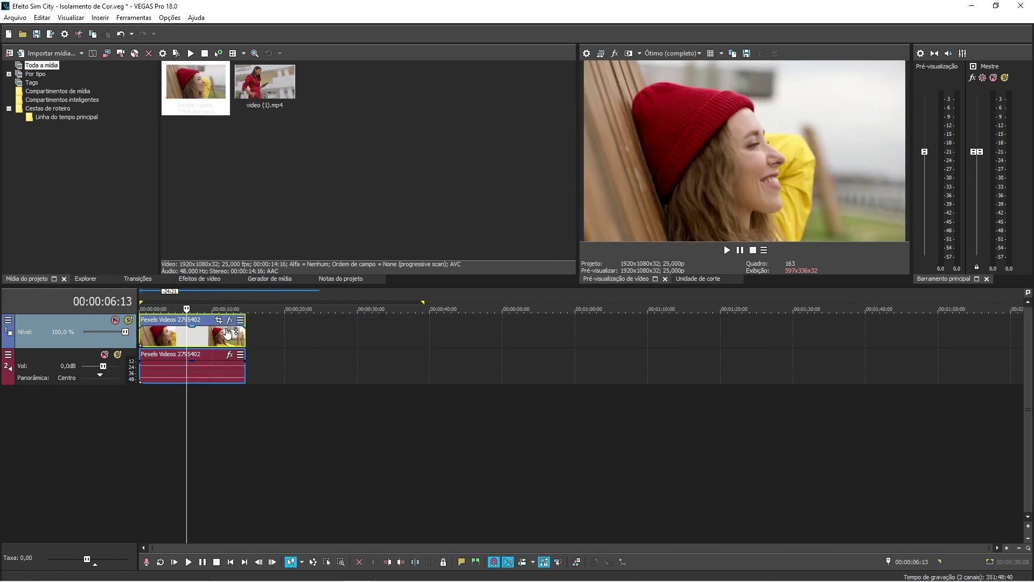
- Add the Corretor de cor VEGAS (Secundário) effect to the Pexels Videos 2795402 clip and open its custom colour-wheel view
left_click(230, 320)
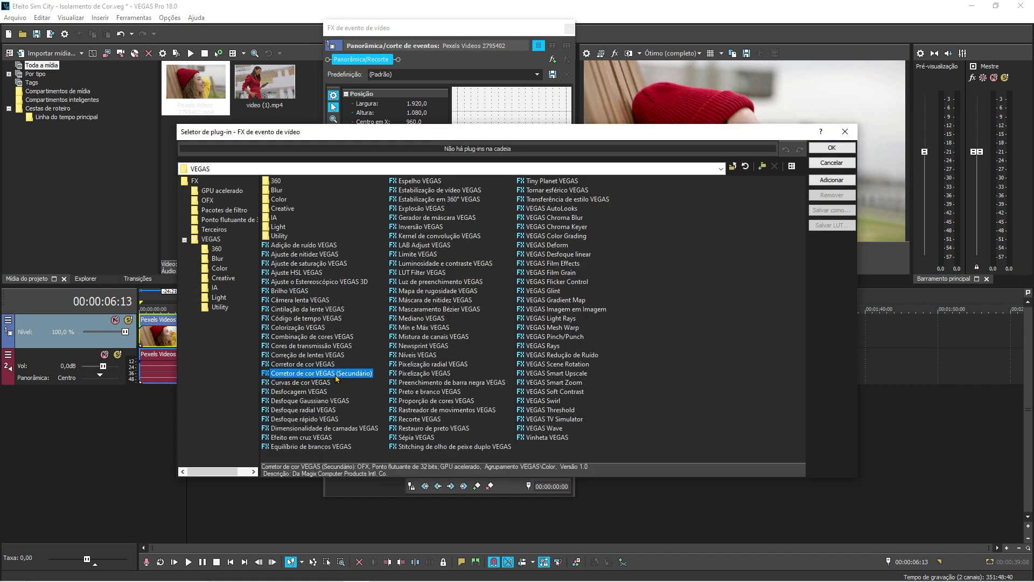
left_click(841, 182)
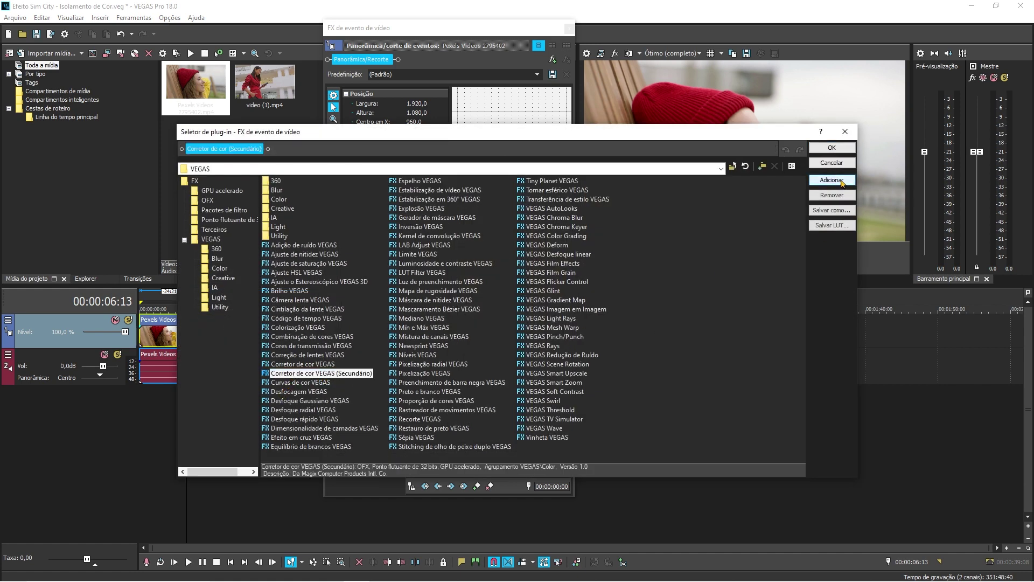
left_click(846, 149)
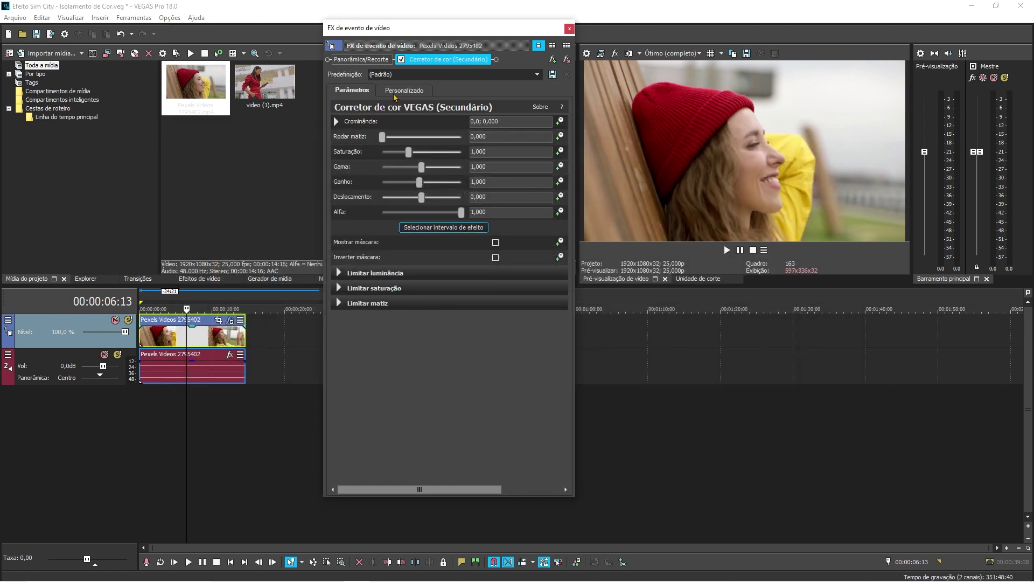
left_click(397, 92)
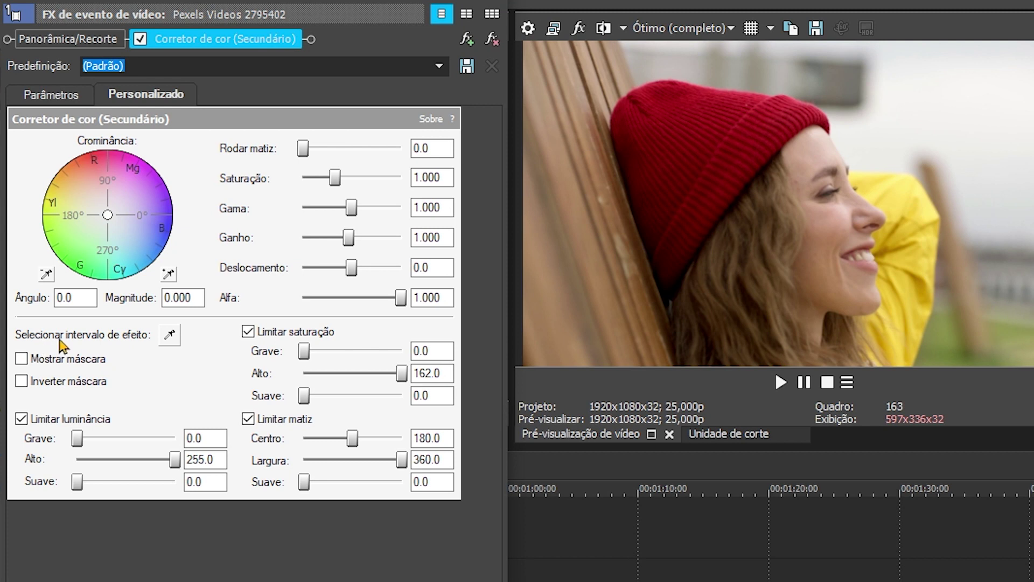
- Sample the yellow jacket as the effect range and display the mask
left_click(169, 335)
left_click(930, 249)
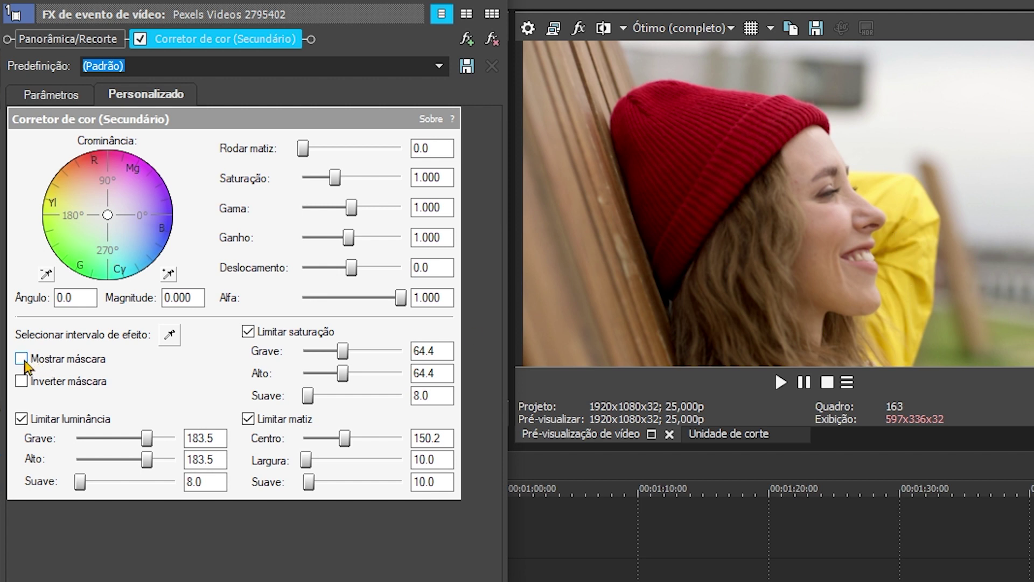
left_click(21, 359)
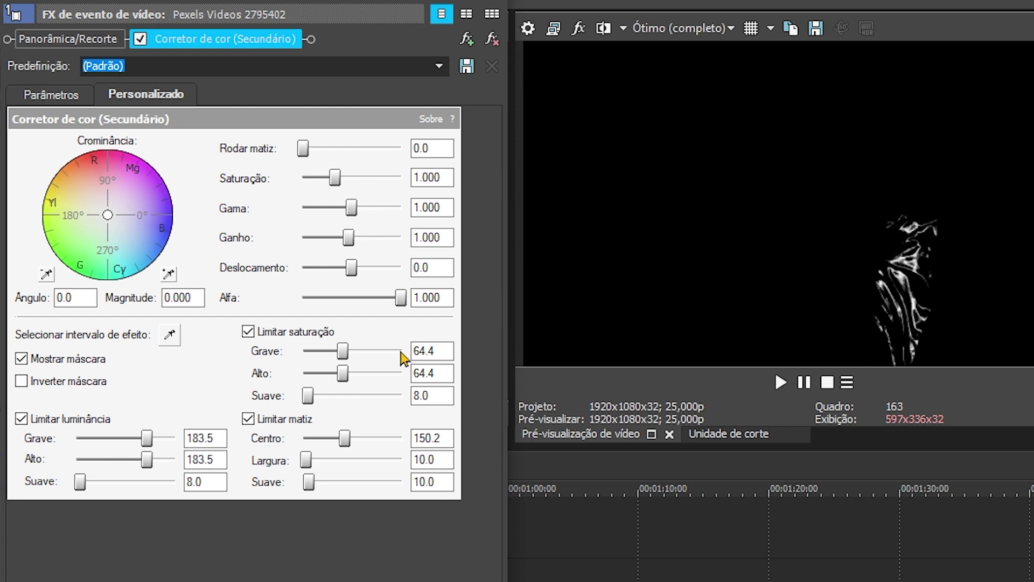
- Set the mask limits to saturation 16.0–147.5, luminance 156.5–242.3, and hue Centro 196.0, Largura 103.3, Suave 12.4
left_click_drag(344, 353, 314, 353)
left_click_drag(375, 373, 392, 372)
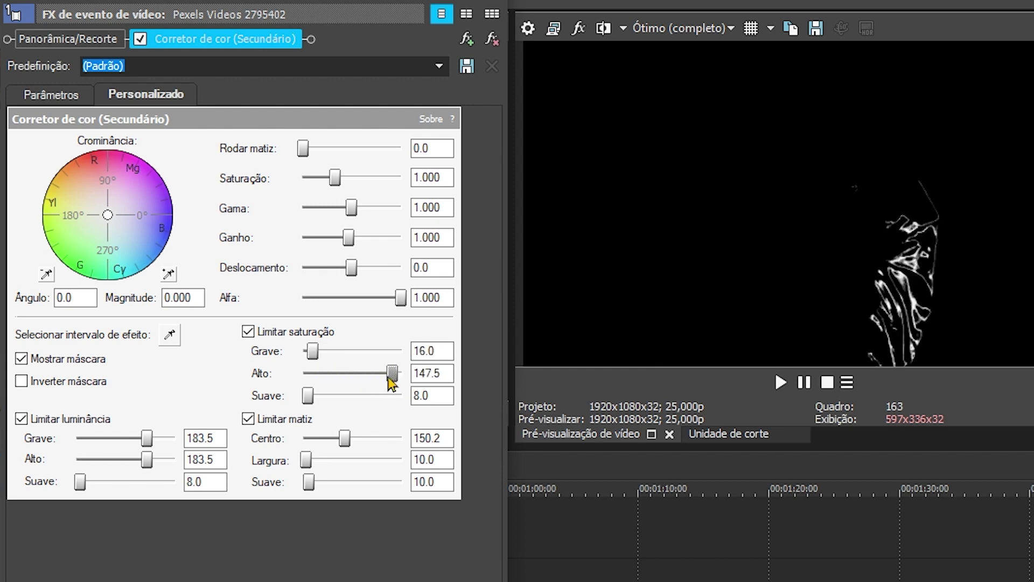
left_click_drag(344, 438, 349, 438)
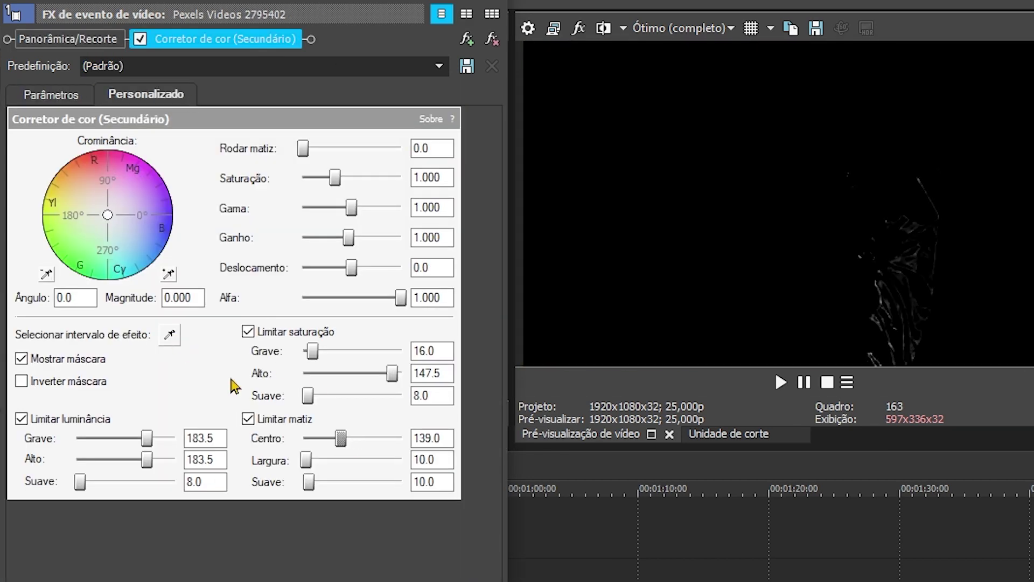
left_click_drag(340, 438, 310, 481)
left_click_drag(146, 438, 141, 437)
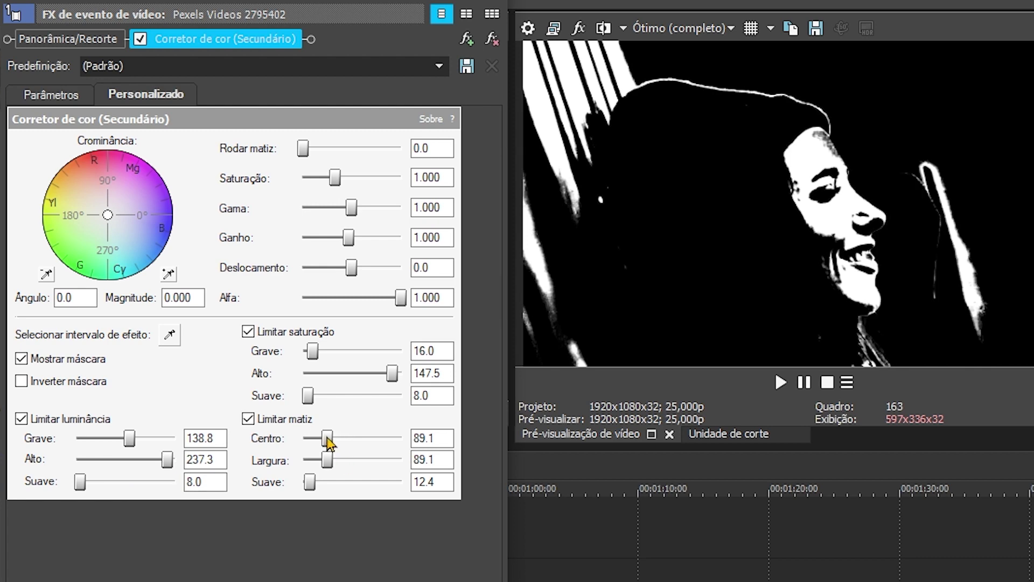
left_click_drag(328, 438, 340, 459)
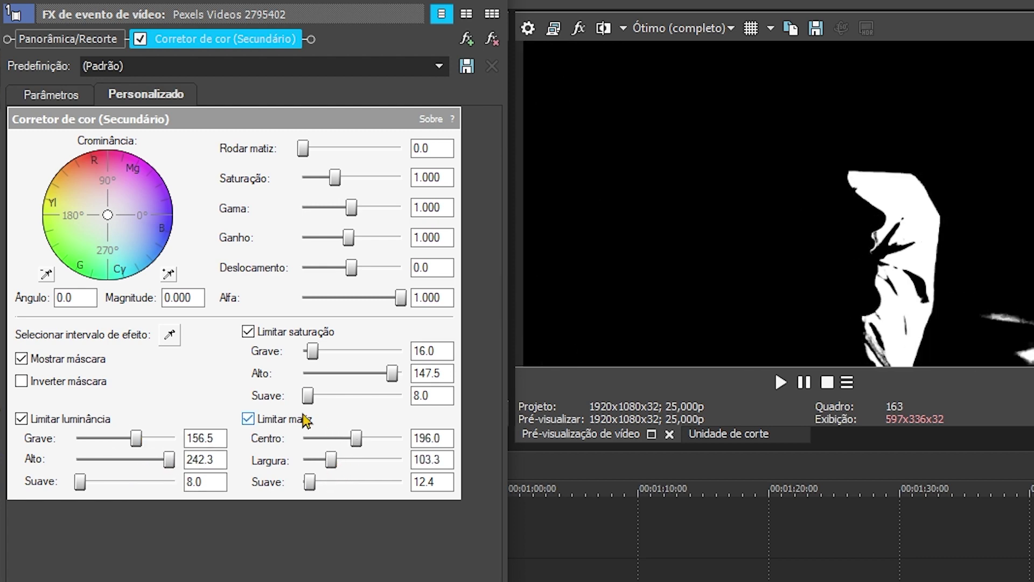
- Refine the jacket mask with saturation Grave 40.0 and Alto 162.0, and luminance Grave 95.9 and Suave 234.8
left_click_drag(392, 373, 401, 373)
left_click_drag(313, 351, 327, 351)
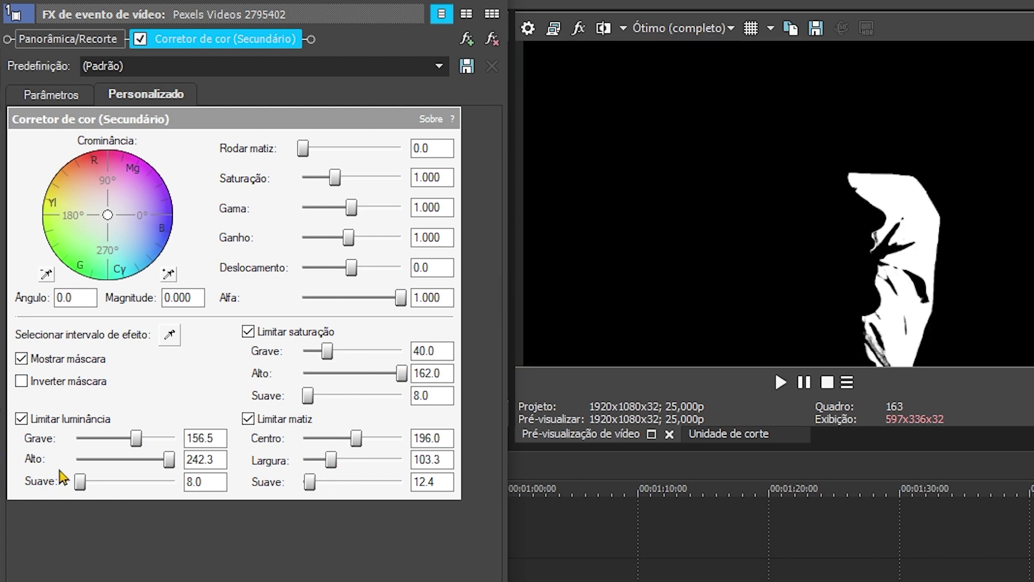
left_click_drag(80, 481, 165, 481)
left_click_drag(136, 438, 113, 437)
double_click(22, 359)
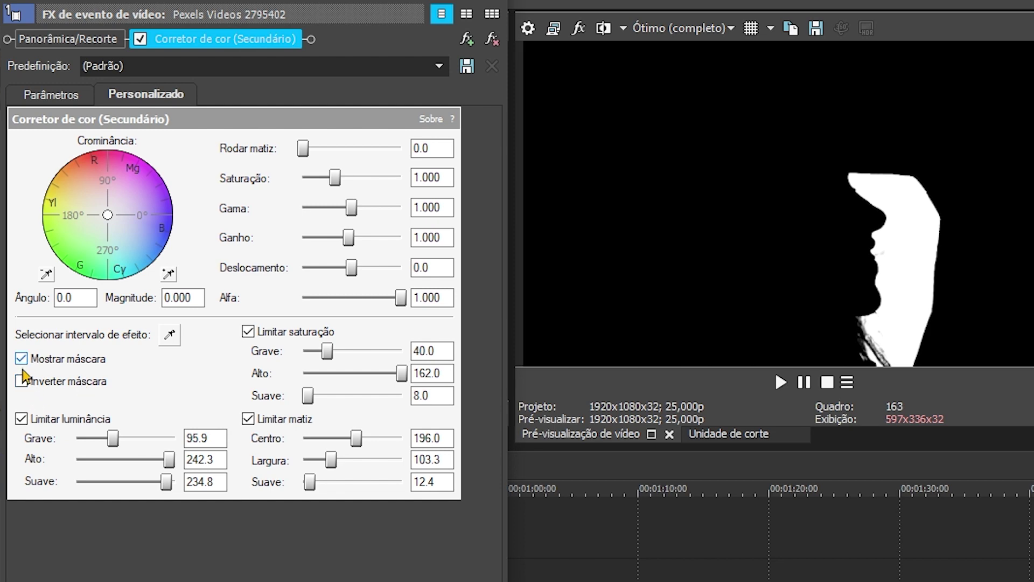
- Turn off the mask display, invert the mask, and set Saturação to 0.000 to desaturate everything outside the yellow jacket
left_click(22, 359)
left_click(27, 384)
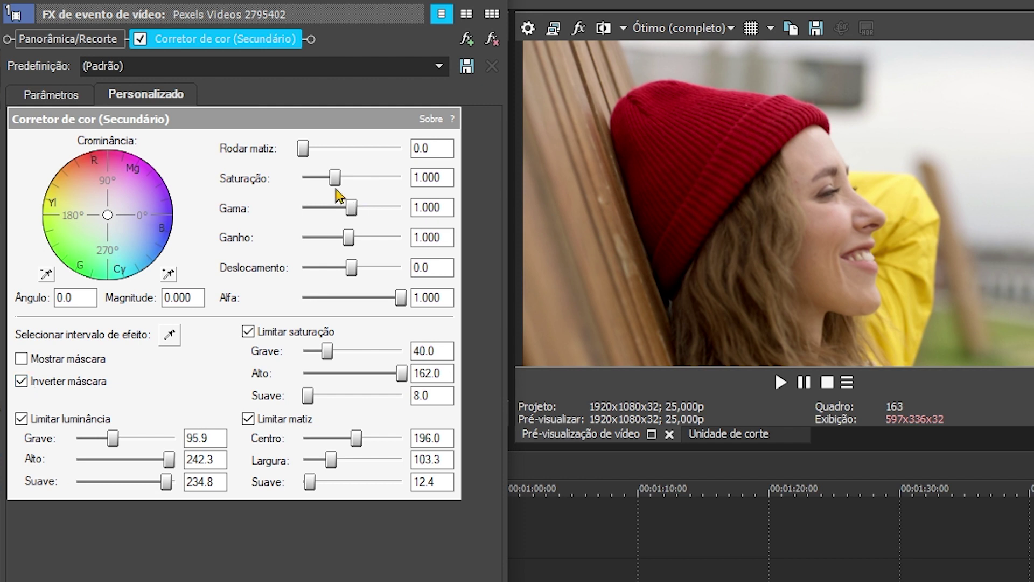
left_click_drag(334, 183, 300, 185)
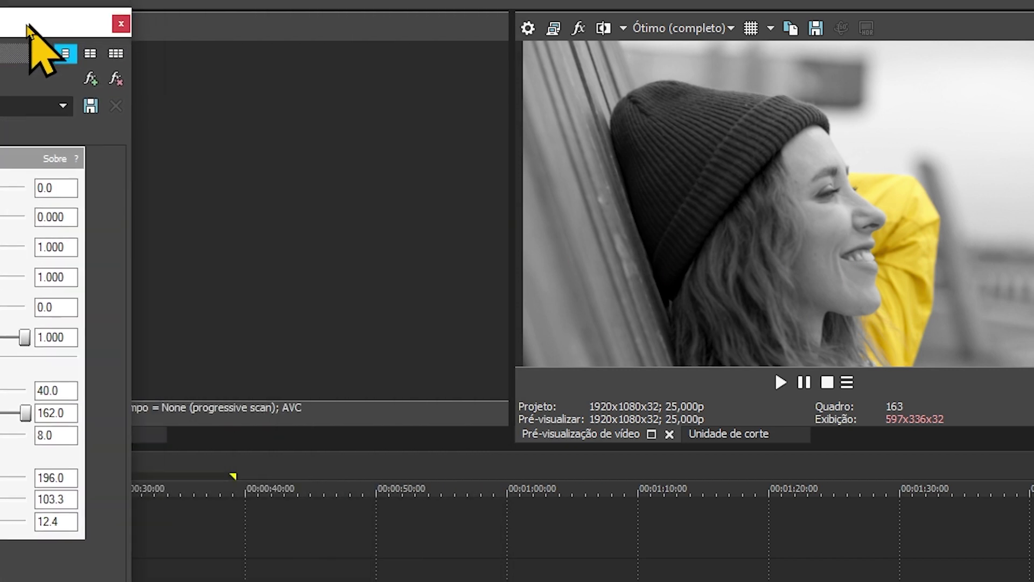
- Move the effects window clear of the preview and play back the clip to check the yellow isolation
left_click_drag(47, 51, 43, 67)
key("space")
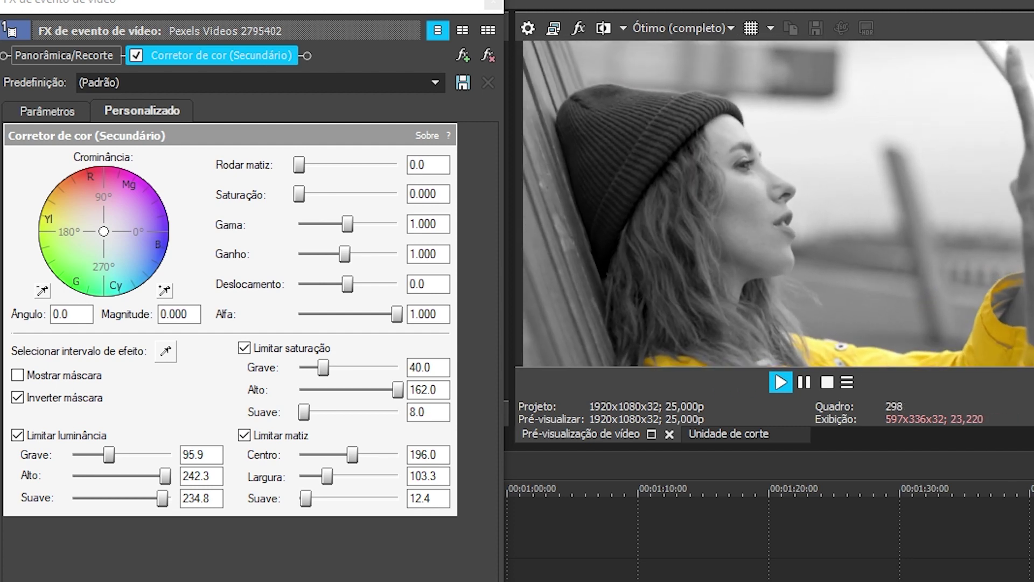
key("space")
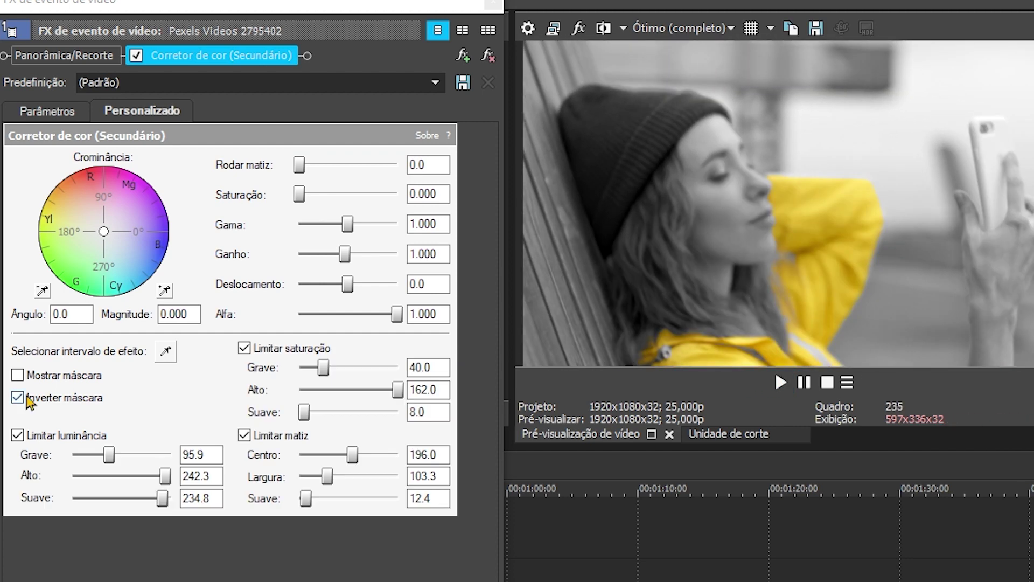
- Animate Saturação from its current value at 00:00:00:00 to 1,000 with a second keyframe at 00:00:06:04
left_click(46, 113)
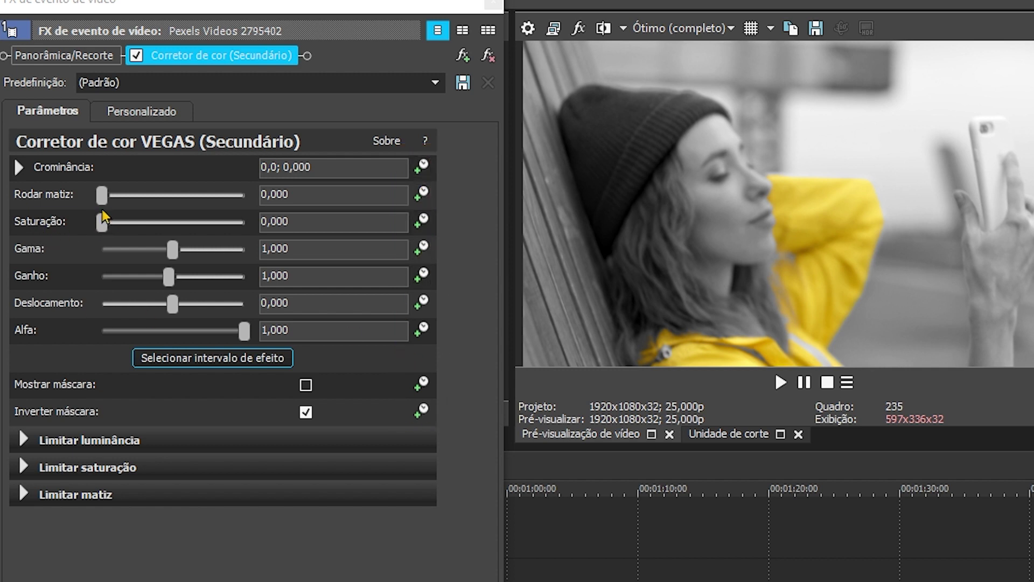
left_click(422, 220)
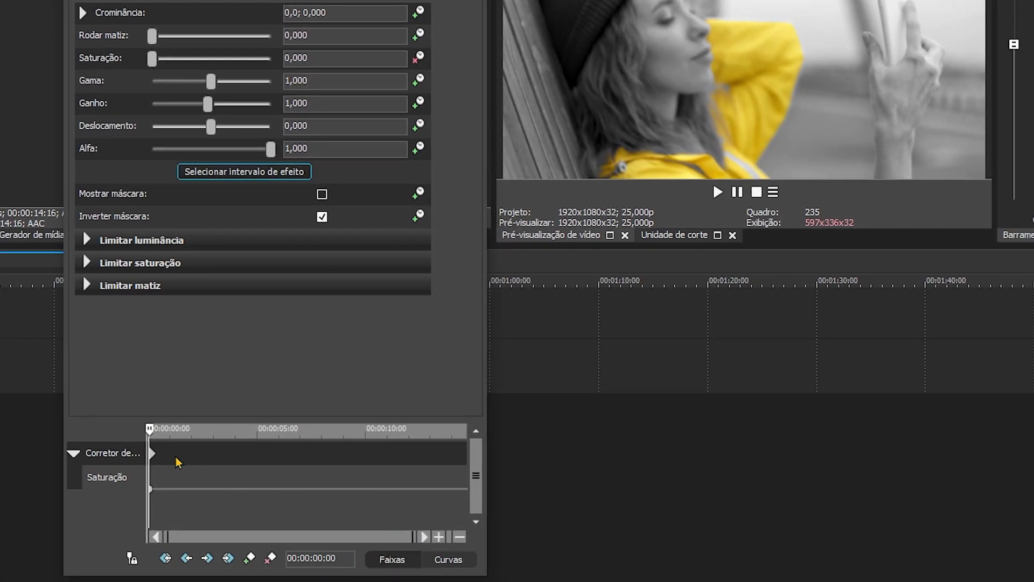
left_click_drag(152, 433, 242, 455)
left_click(281, 445)
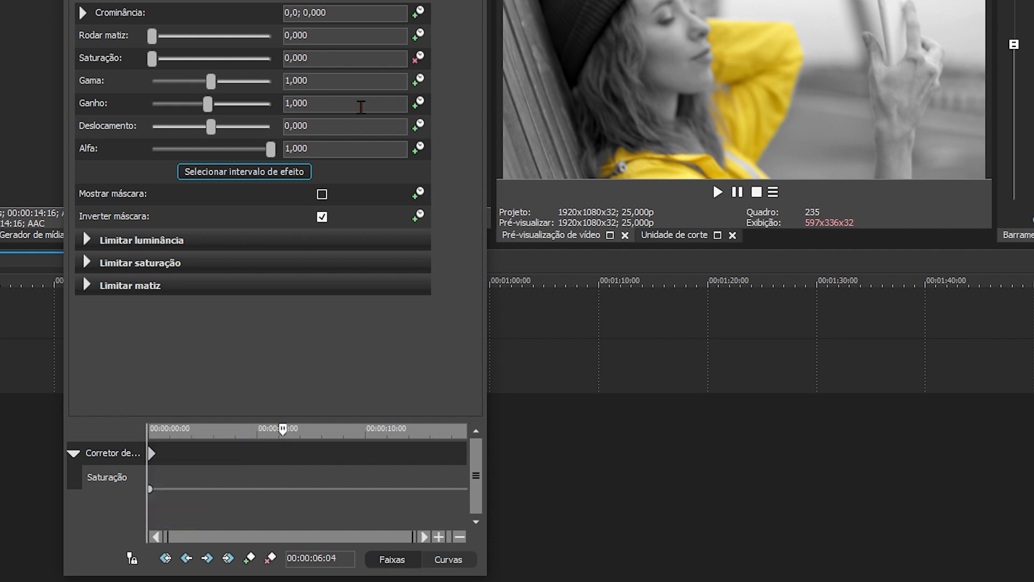
left_click(424, 59)
left_click_drag(152, 58, 202, 63)
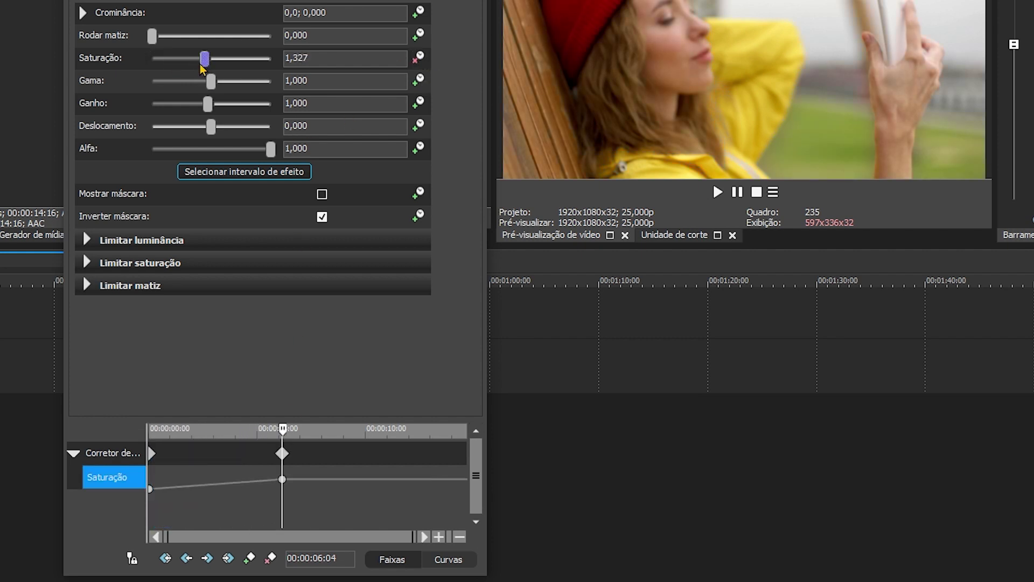
double_click(205, 59)
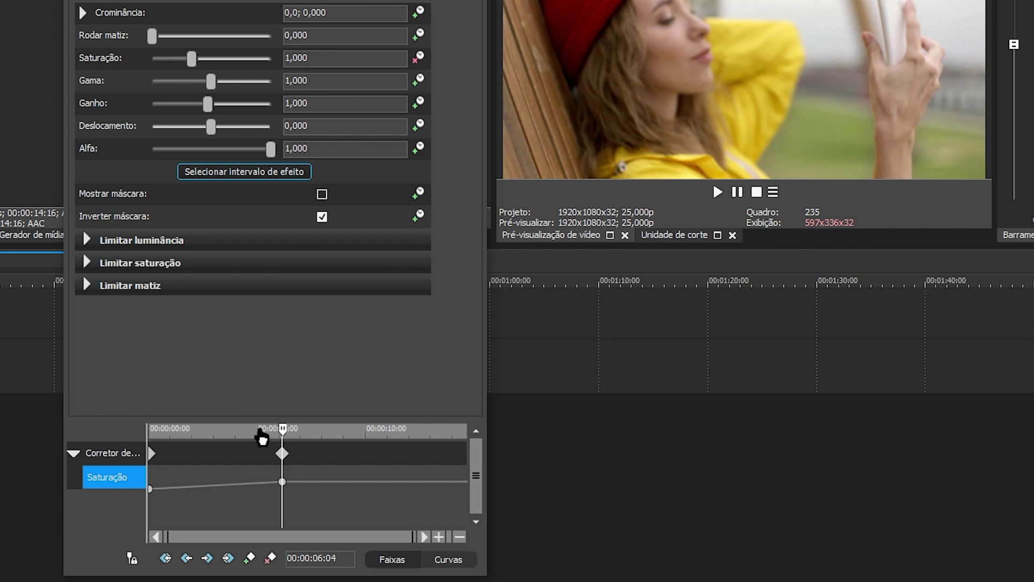
- Move the first Saturação keyframe to 00:00:03:18 and check the transition range up to the second keyframe
left_click(150, 488)
left_click_drag(151, 453, 235, 478)
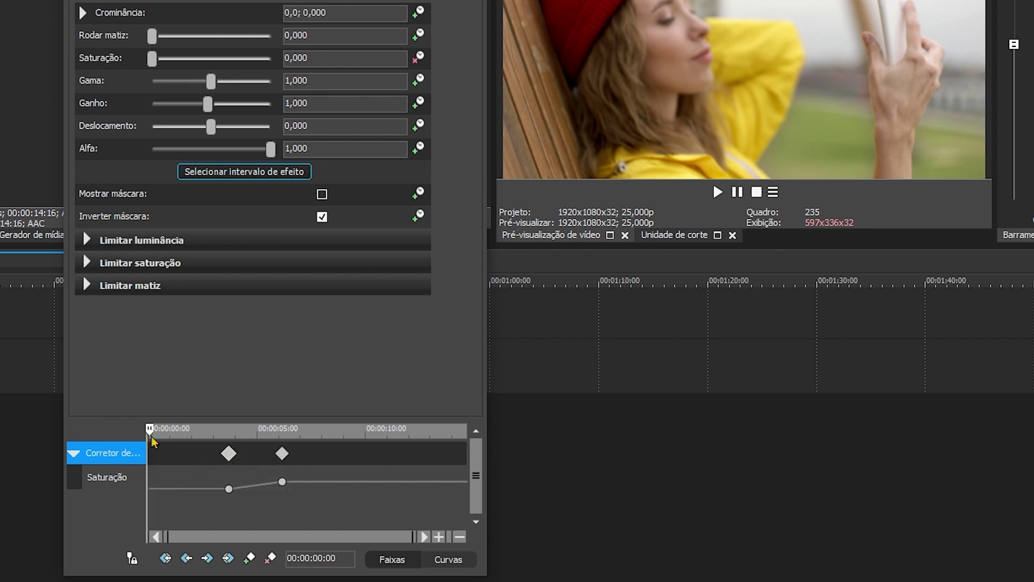
left_click_drag(148, 432, 232, 473)
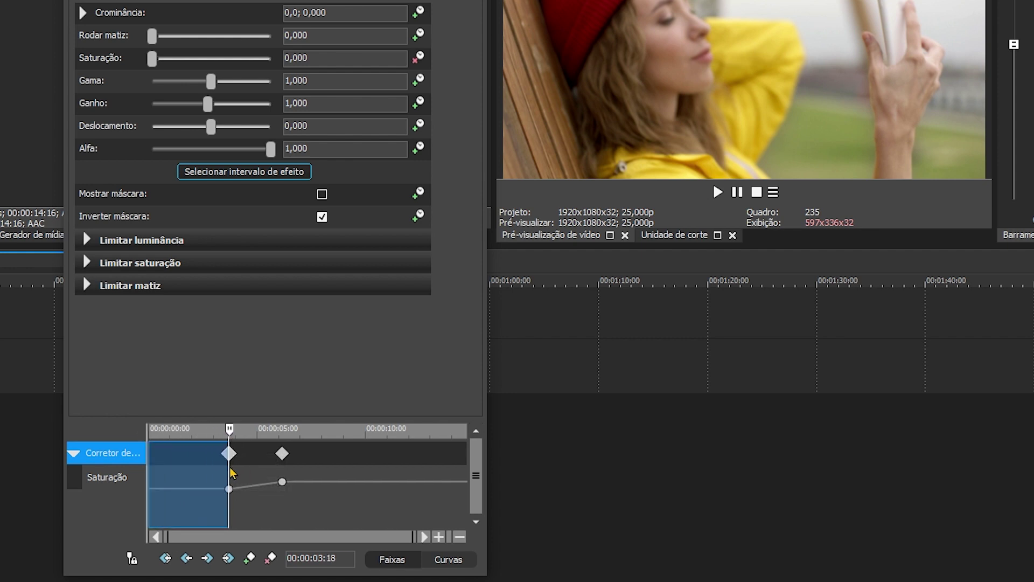
left_click(232, 473)
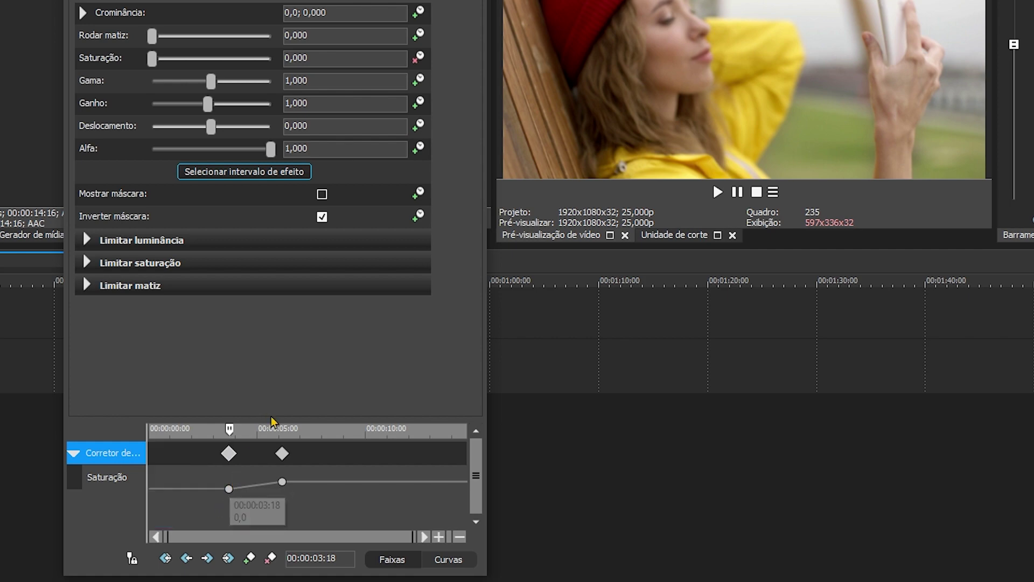
left_click_drag(227, 455, 284, 451)
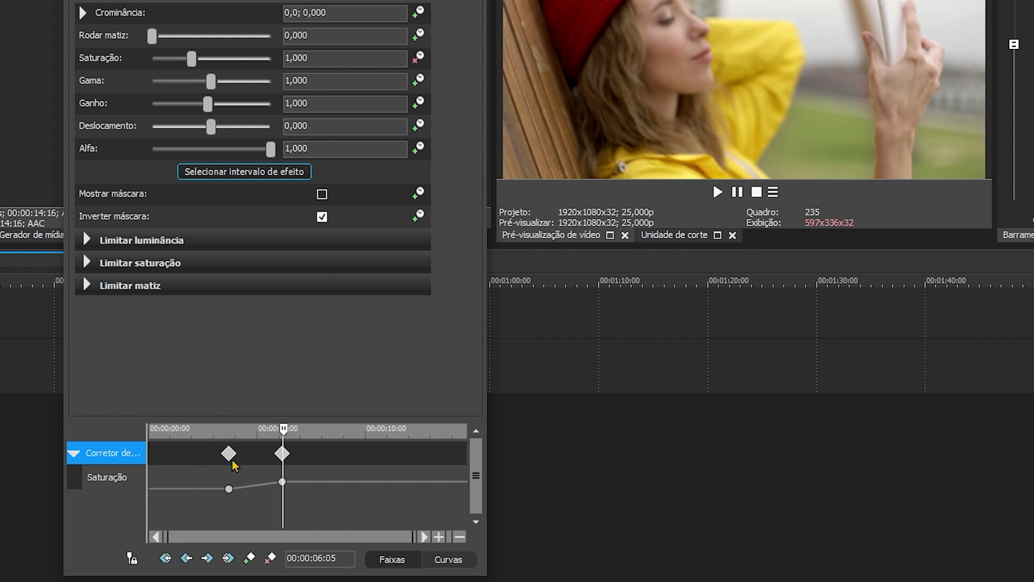
- Play the clip from the start to review the transition from isolated yellow to full colour, and pause it
mouse_move(228, 490)
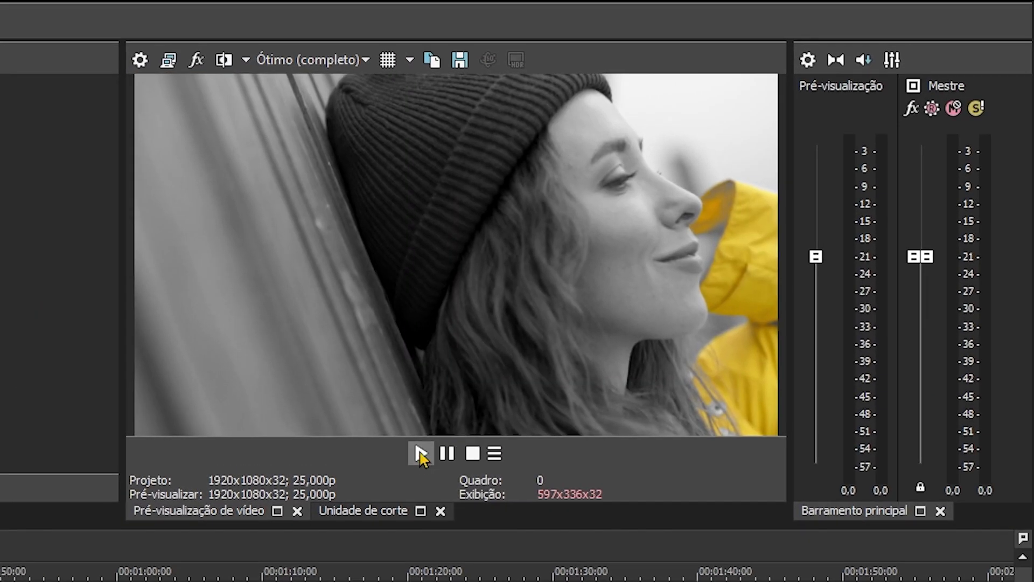
left_click(573, 318)
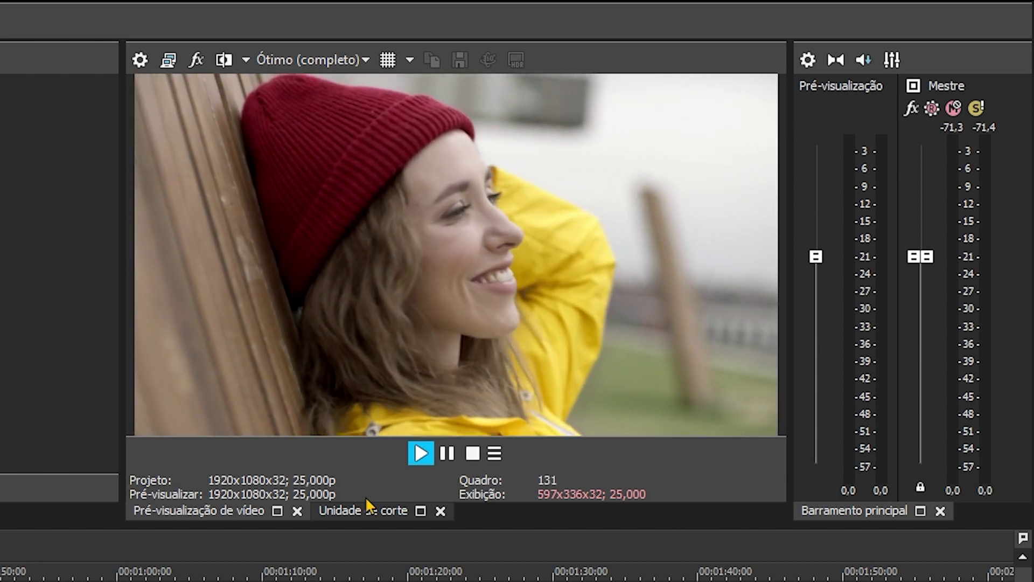
left_click(447, 452)
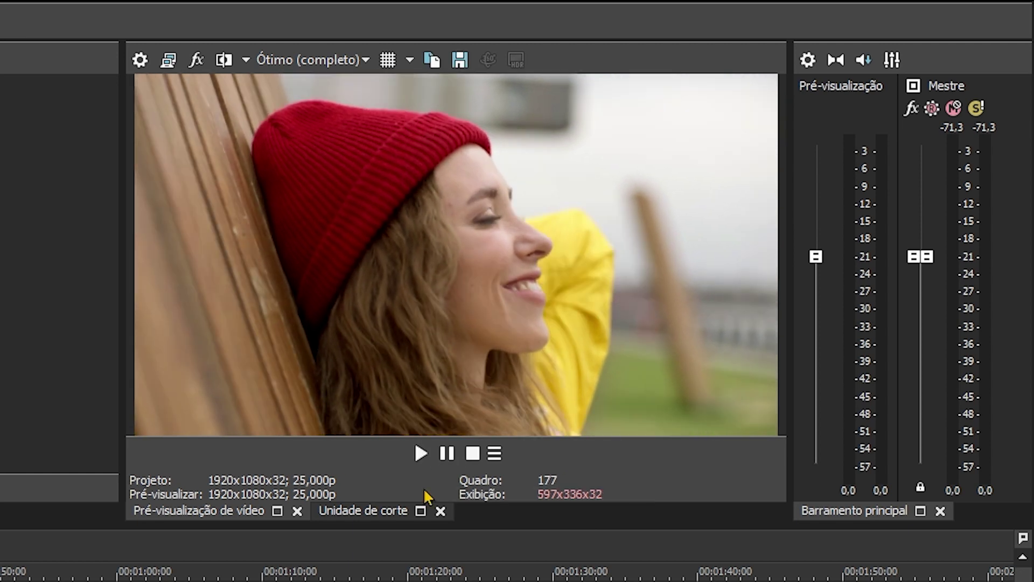